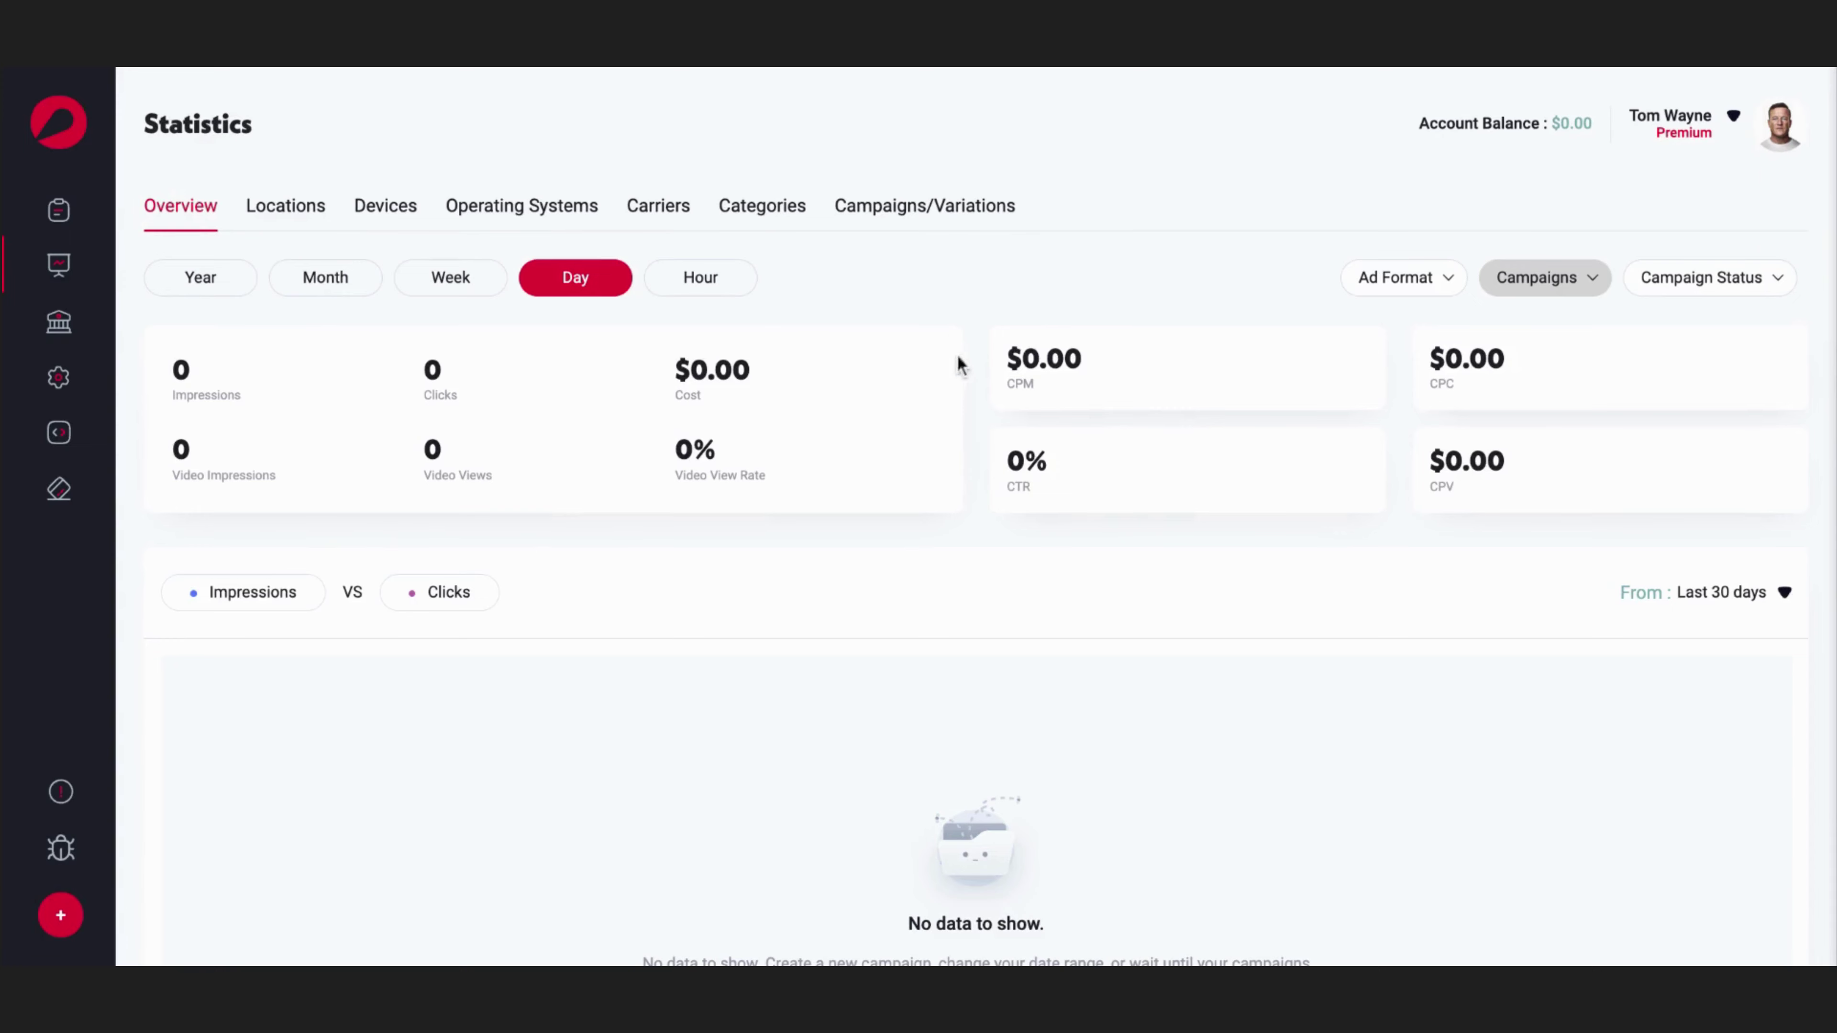
Step: Set a custom date range of 06/01/2022 to 11/09/2023 for the overview statistics
scroll(969, 470, down, 5)
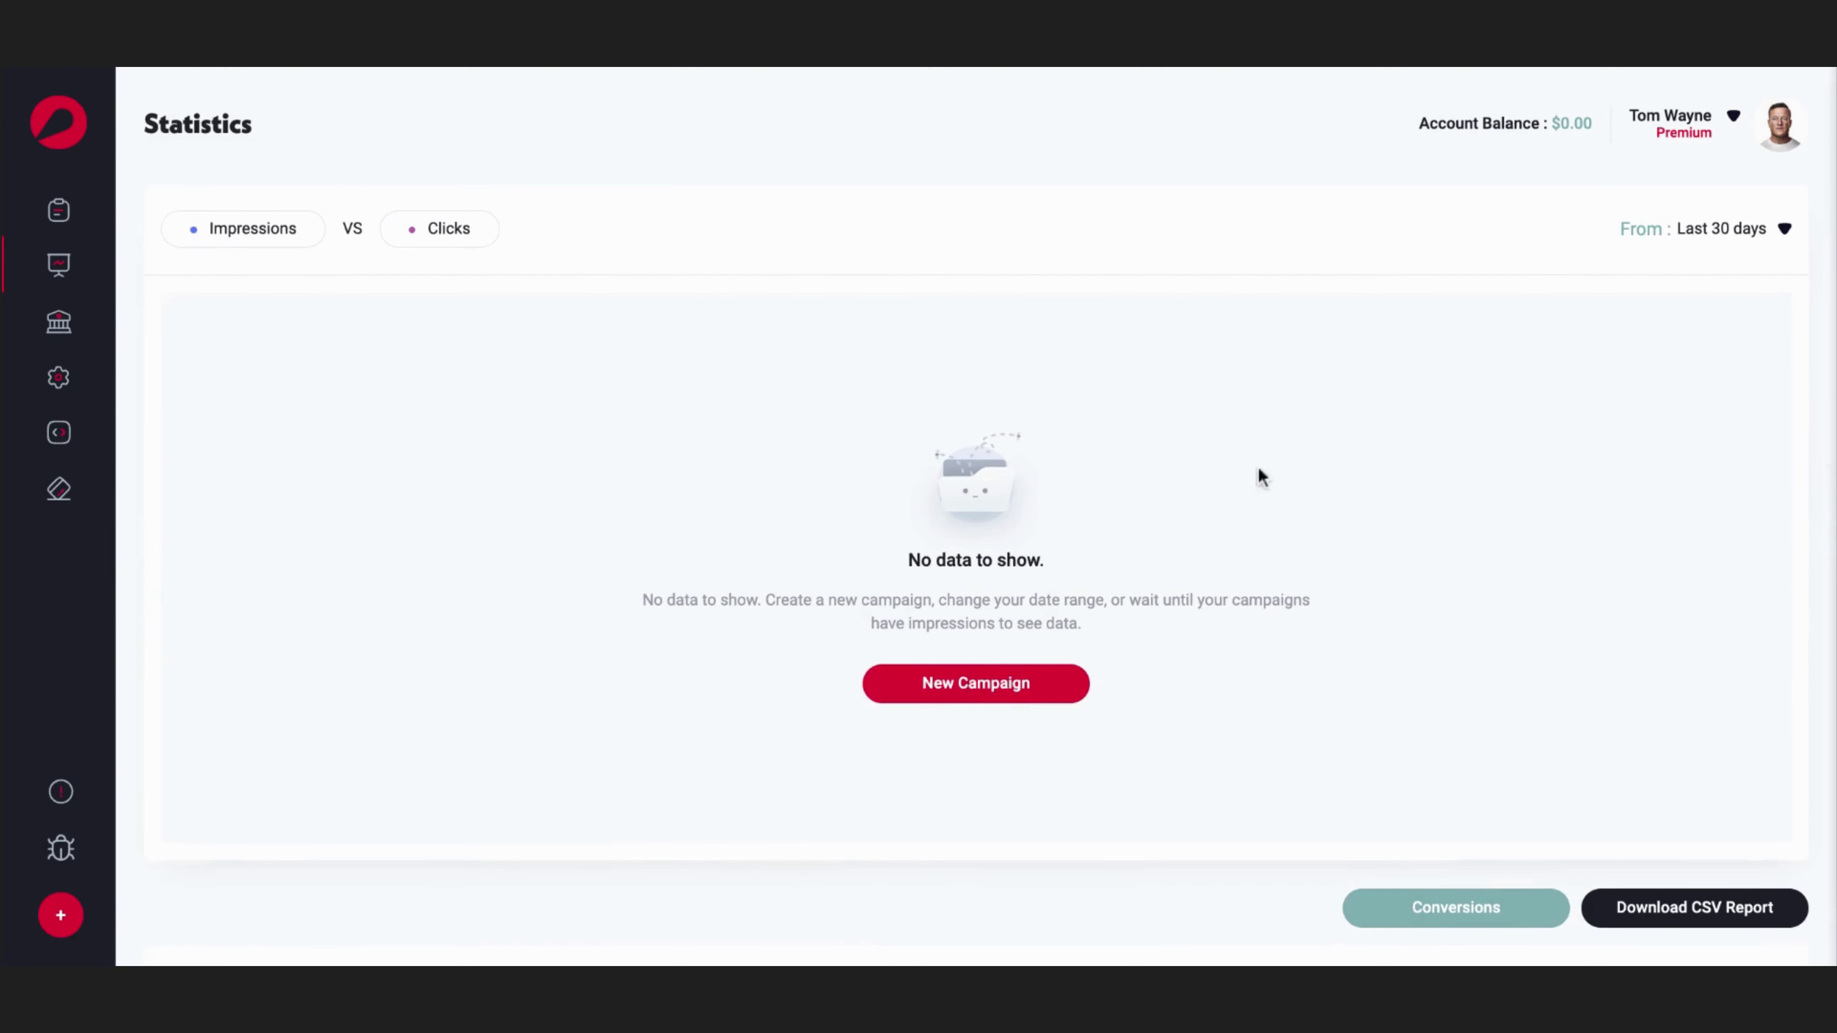
scroll(1019, 350, up, 1)
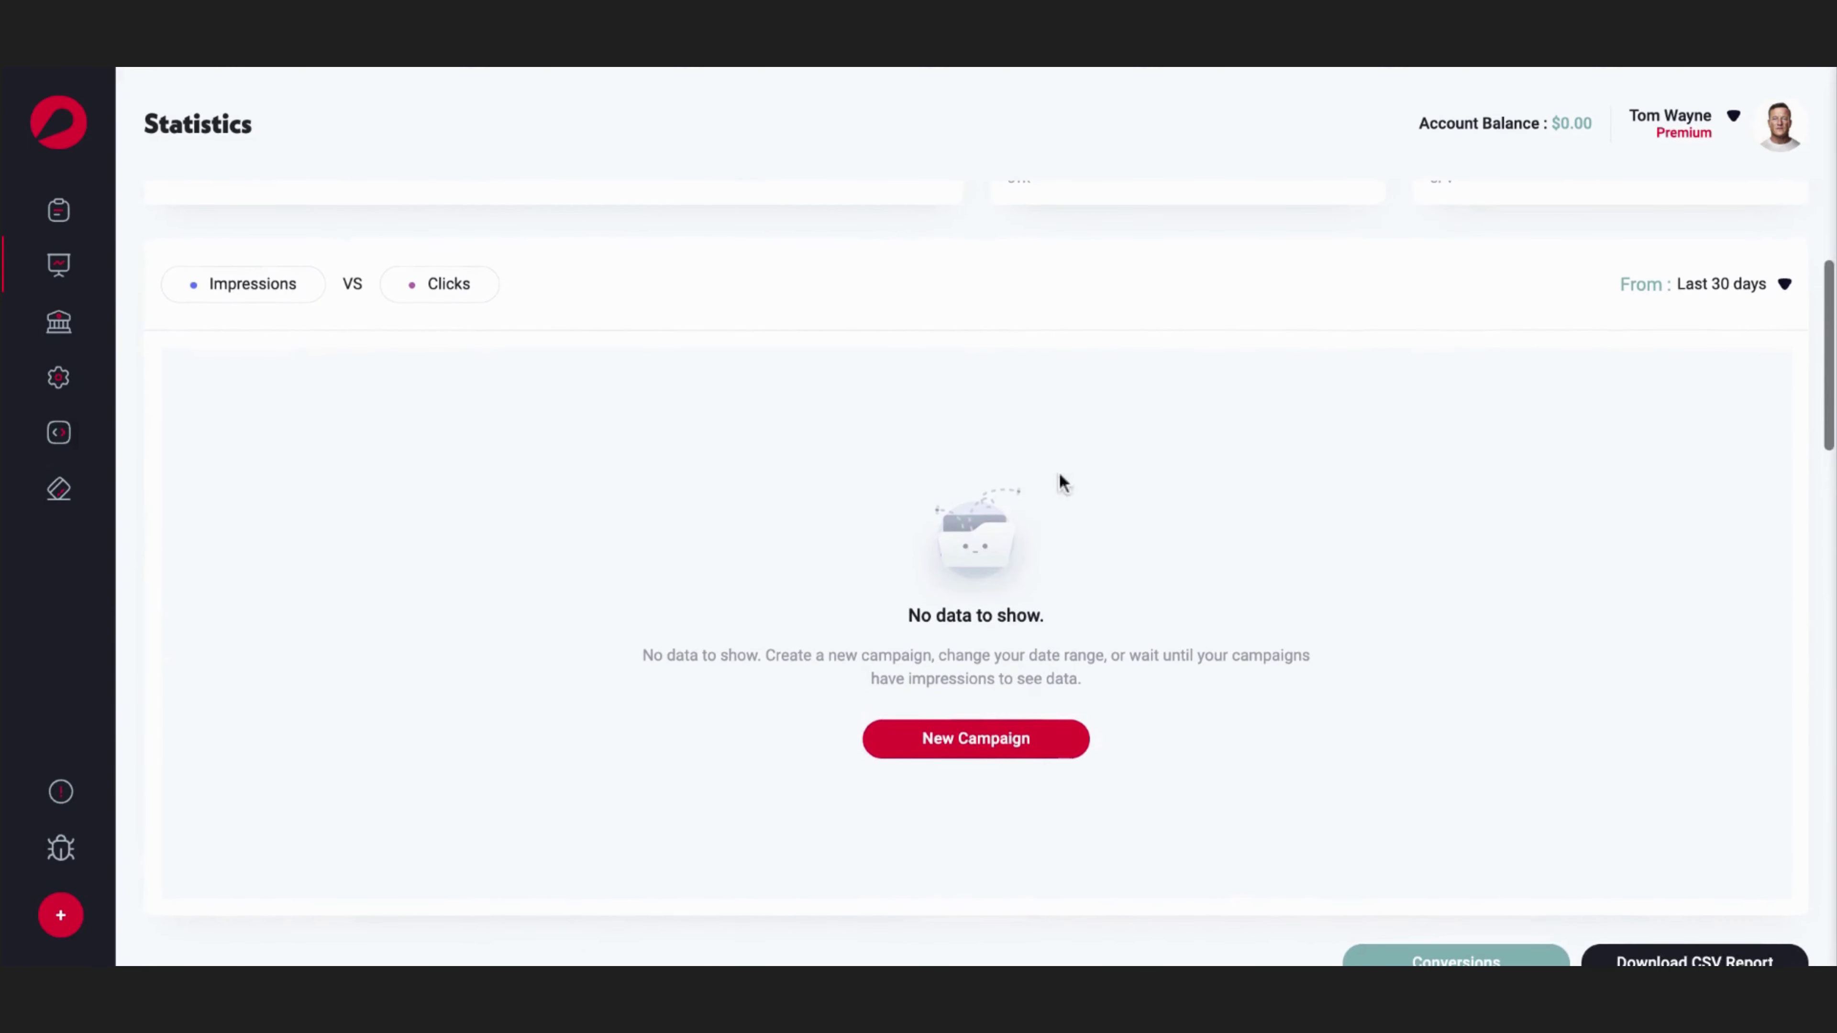
click(1783, 286)
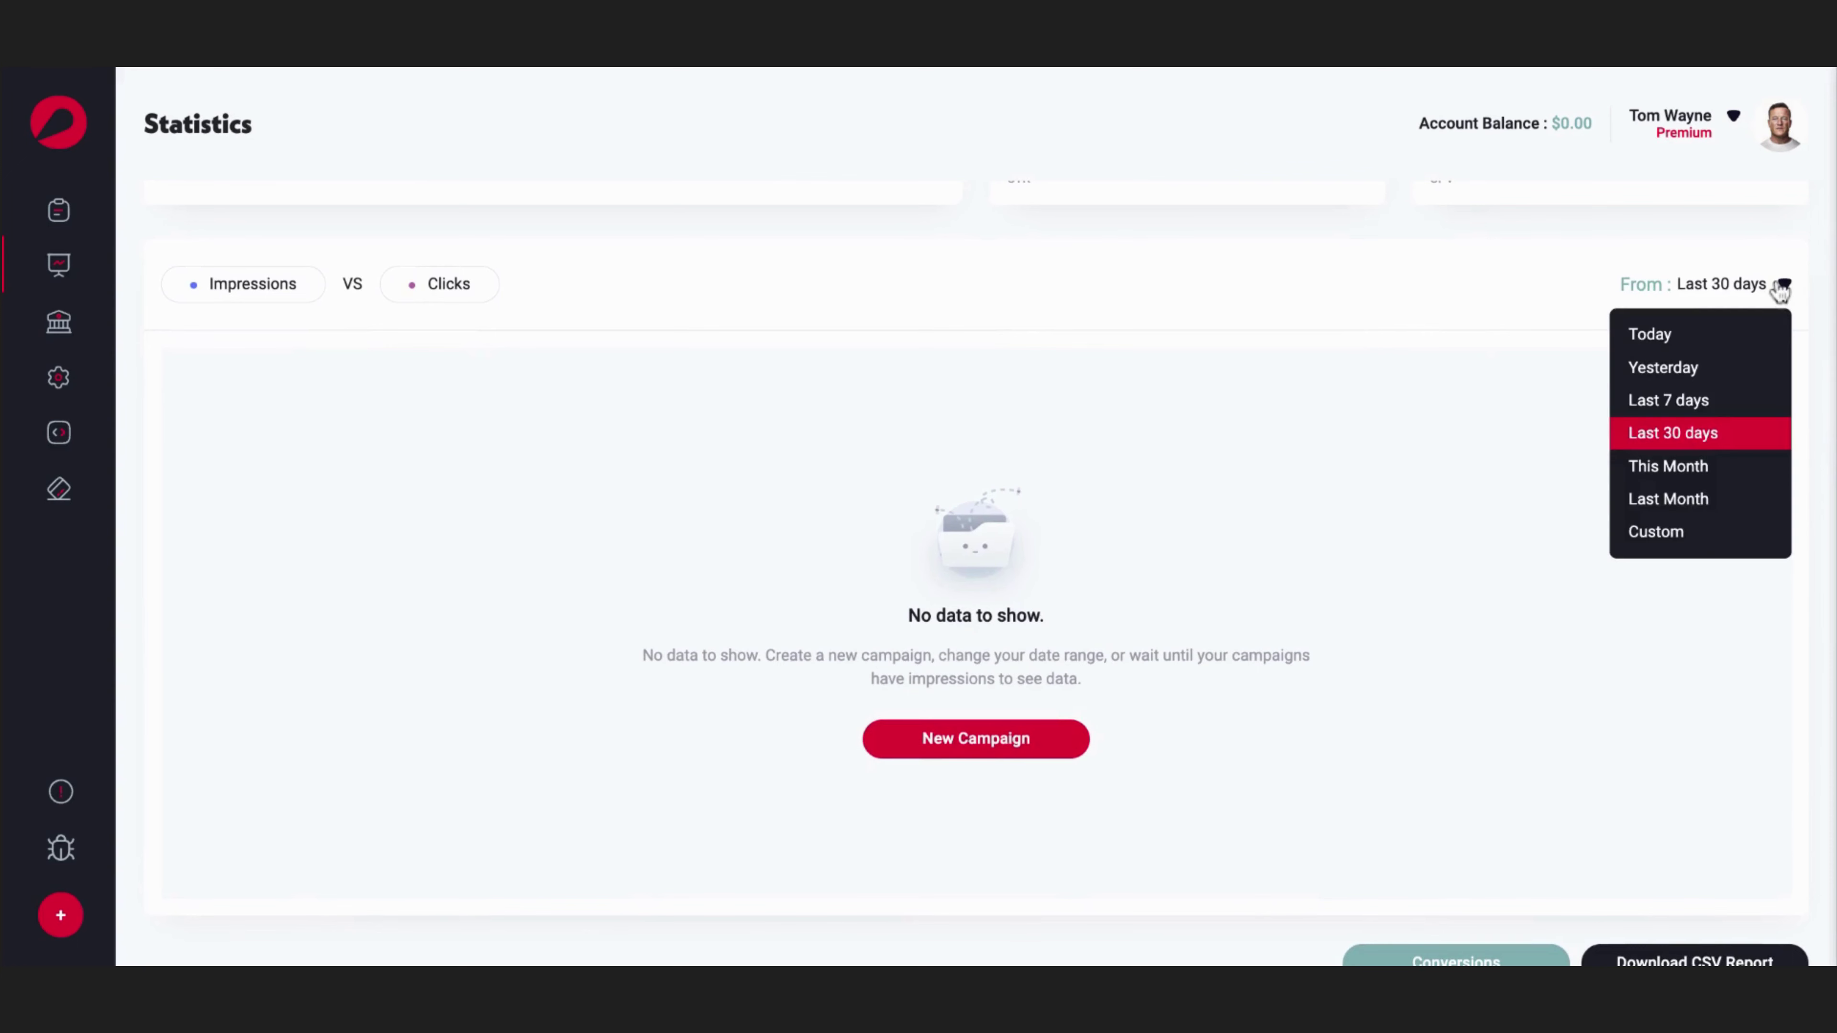
click(1680, 533)
click(880, 474)
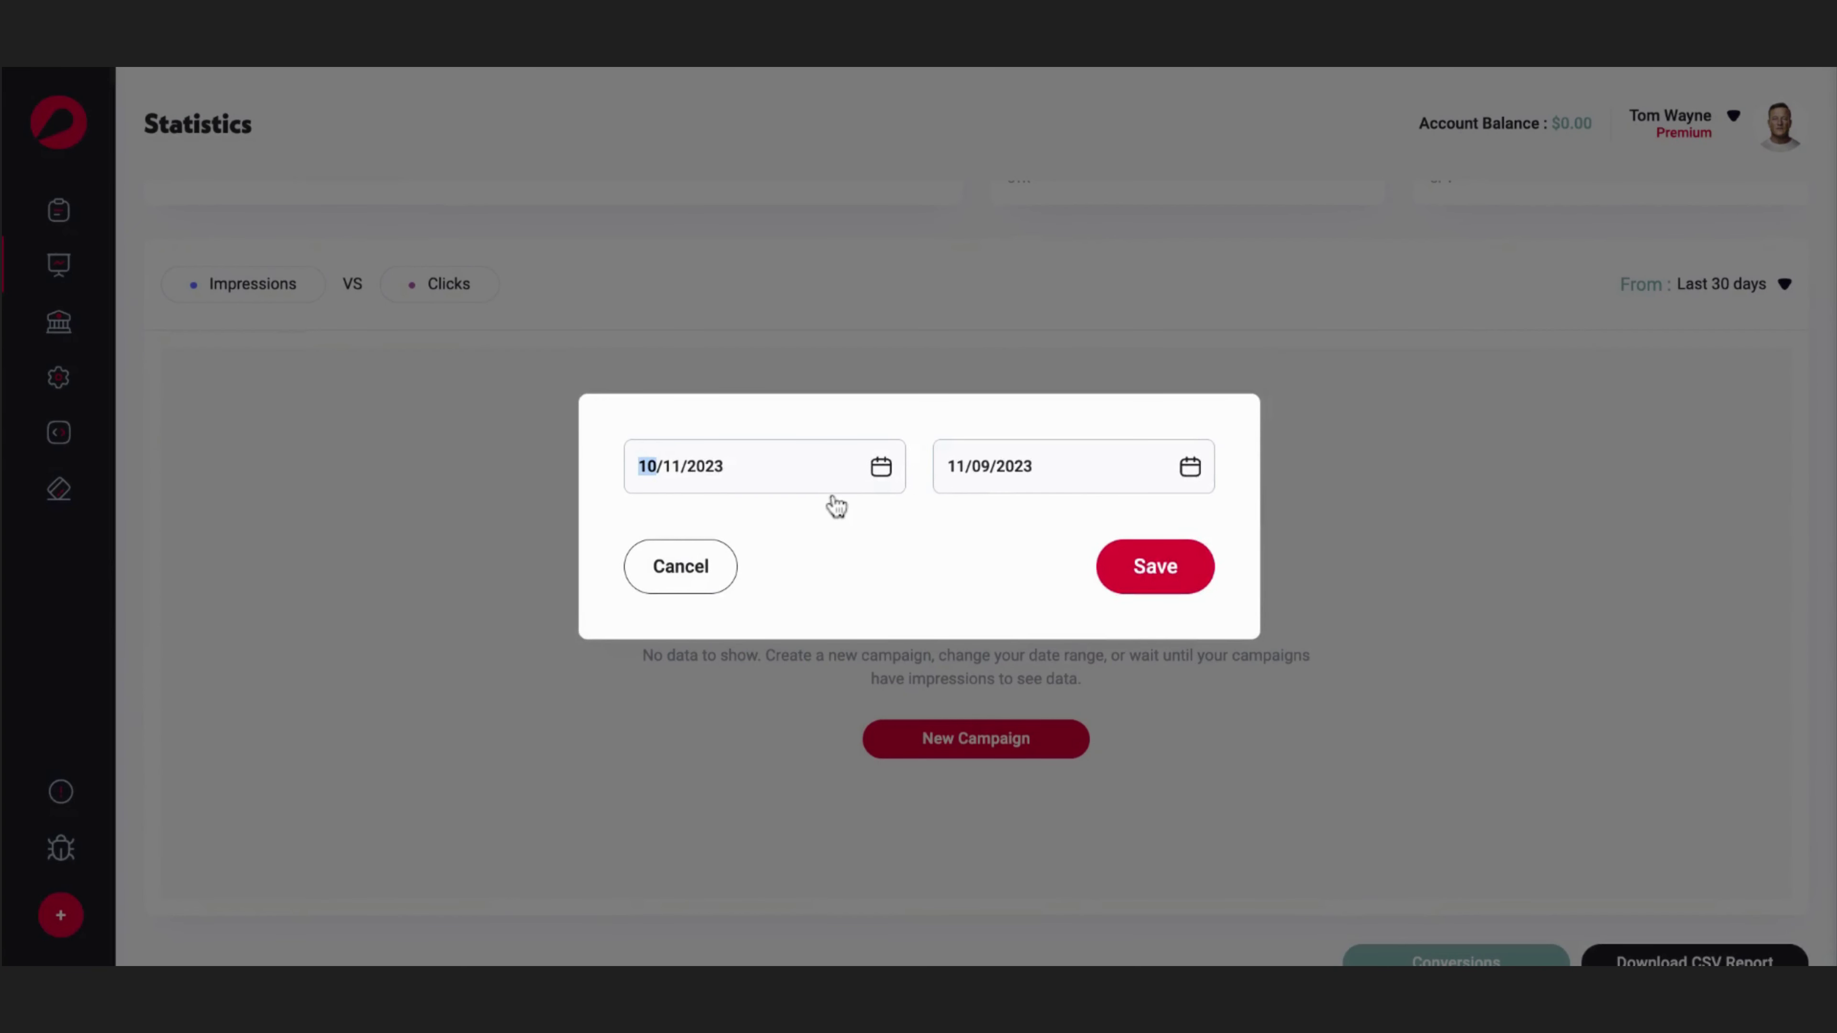
key(Down)
key(Down)
key(Down)
click(1148, 581)
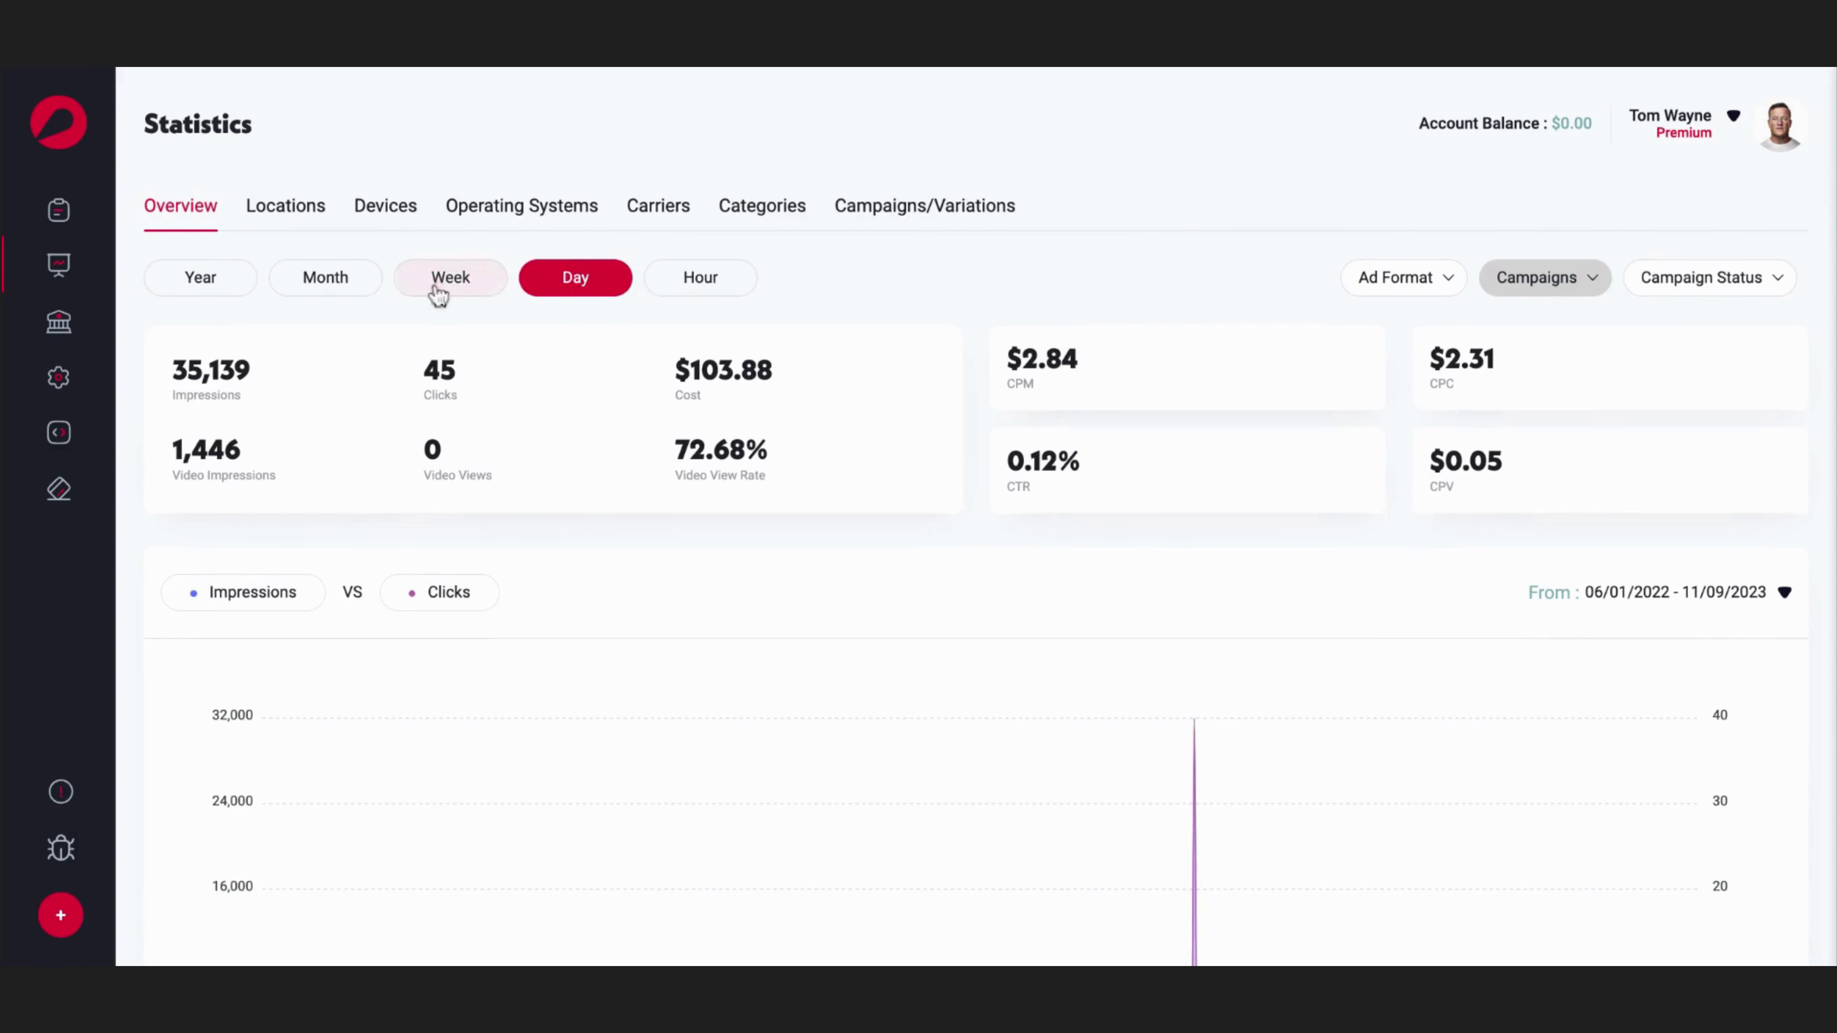
Step: Group the overview statistics by month and view the resulting impressions versus clicks chart
click(315, 286)
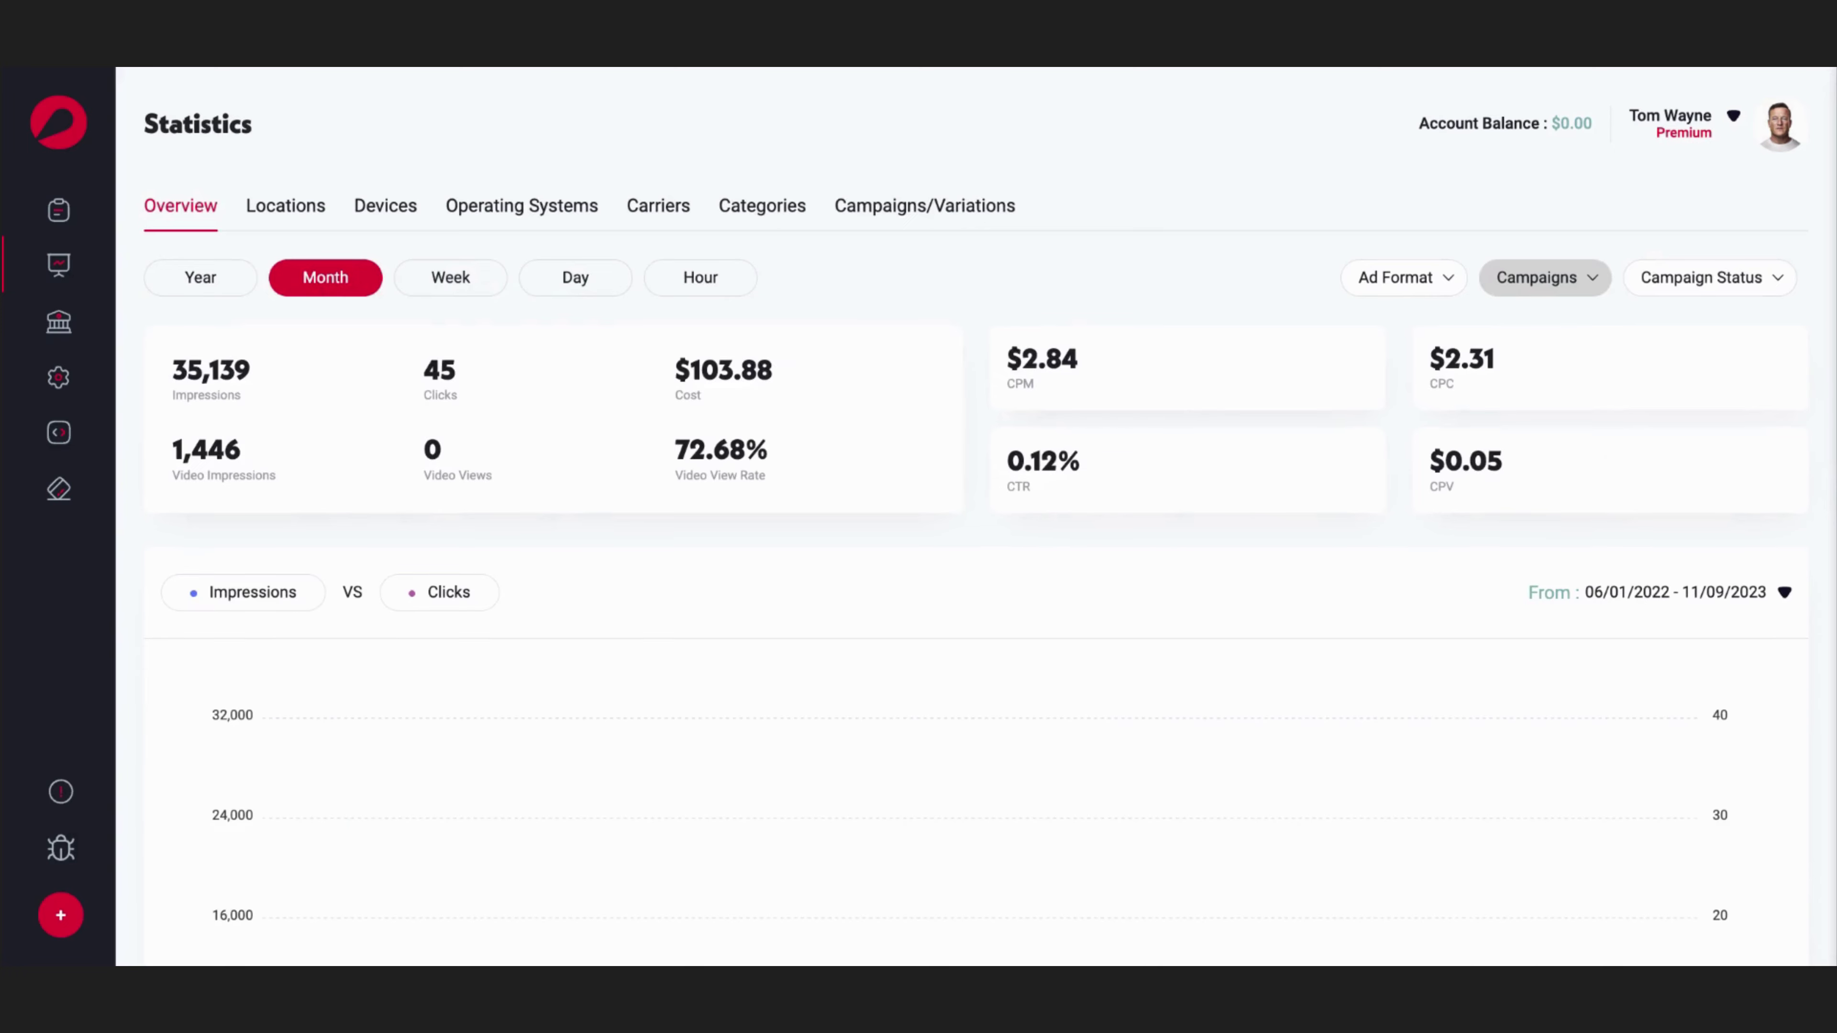
scroll(1008, 611, down, 4)
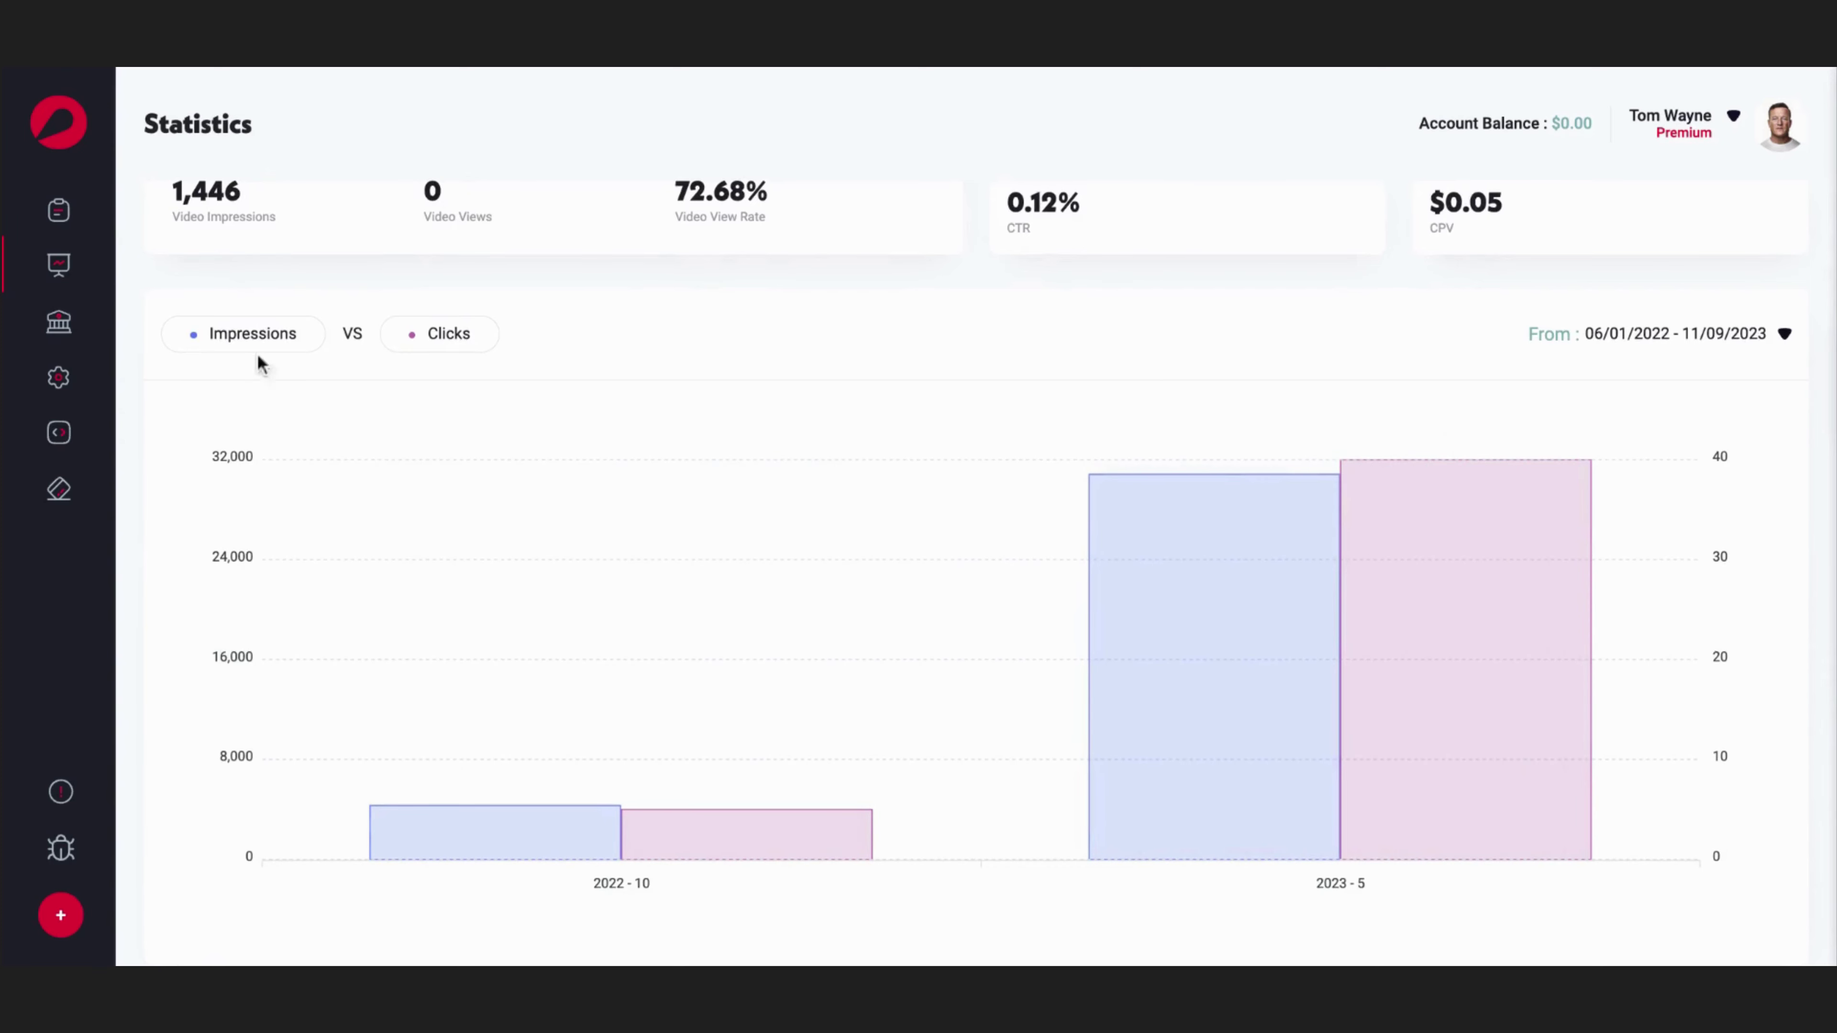
scroll(644, 464, up, 3)
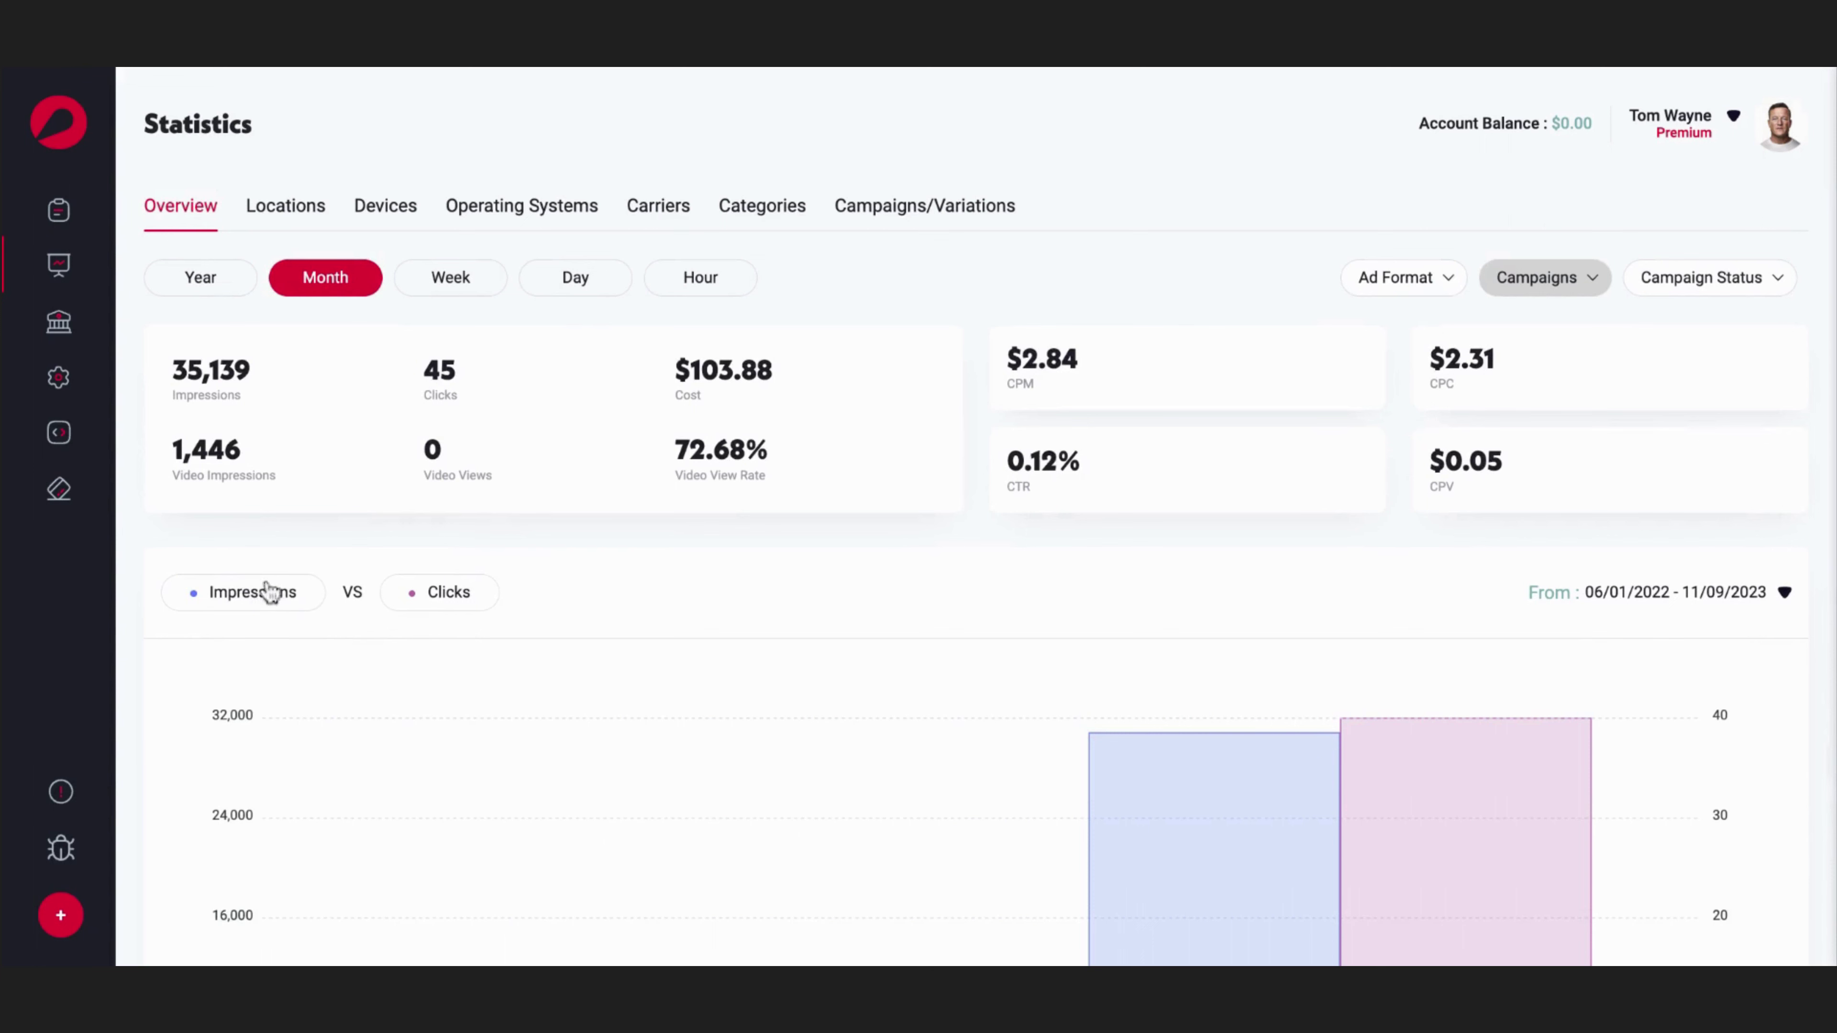
Step: Review the metric choices for the chart and the options of the ad format and campaign status filters
click(256, 606)
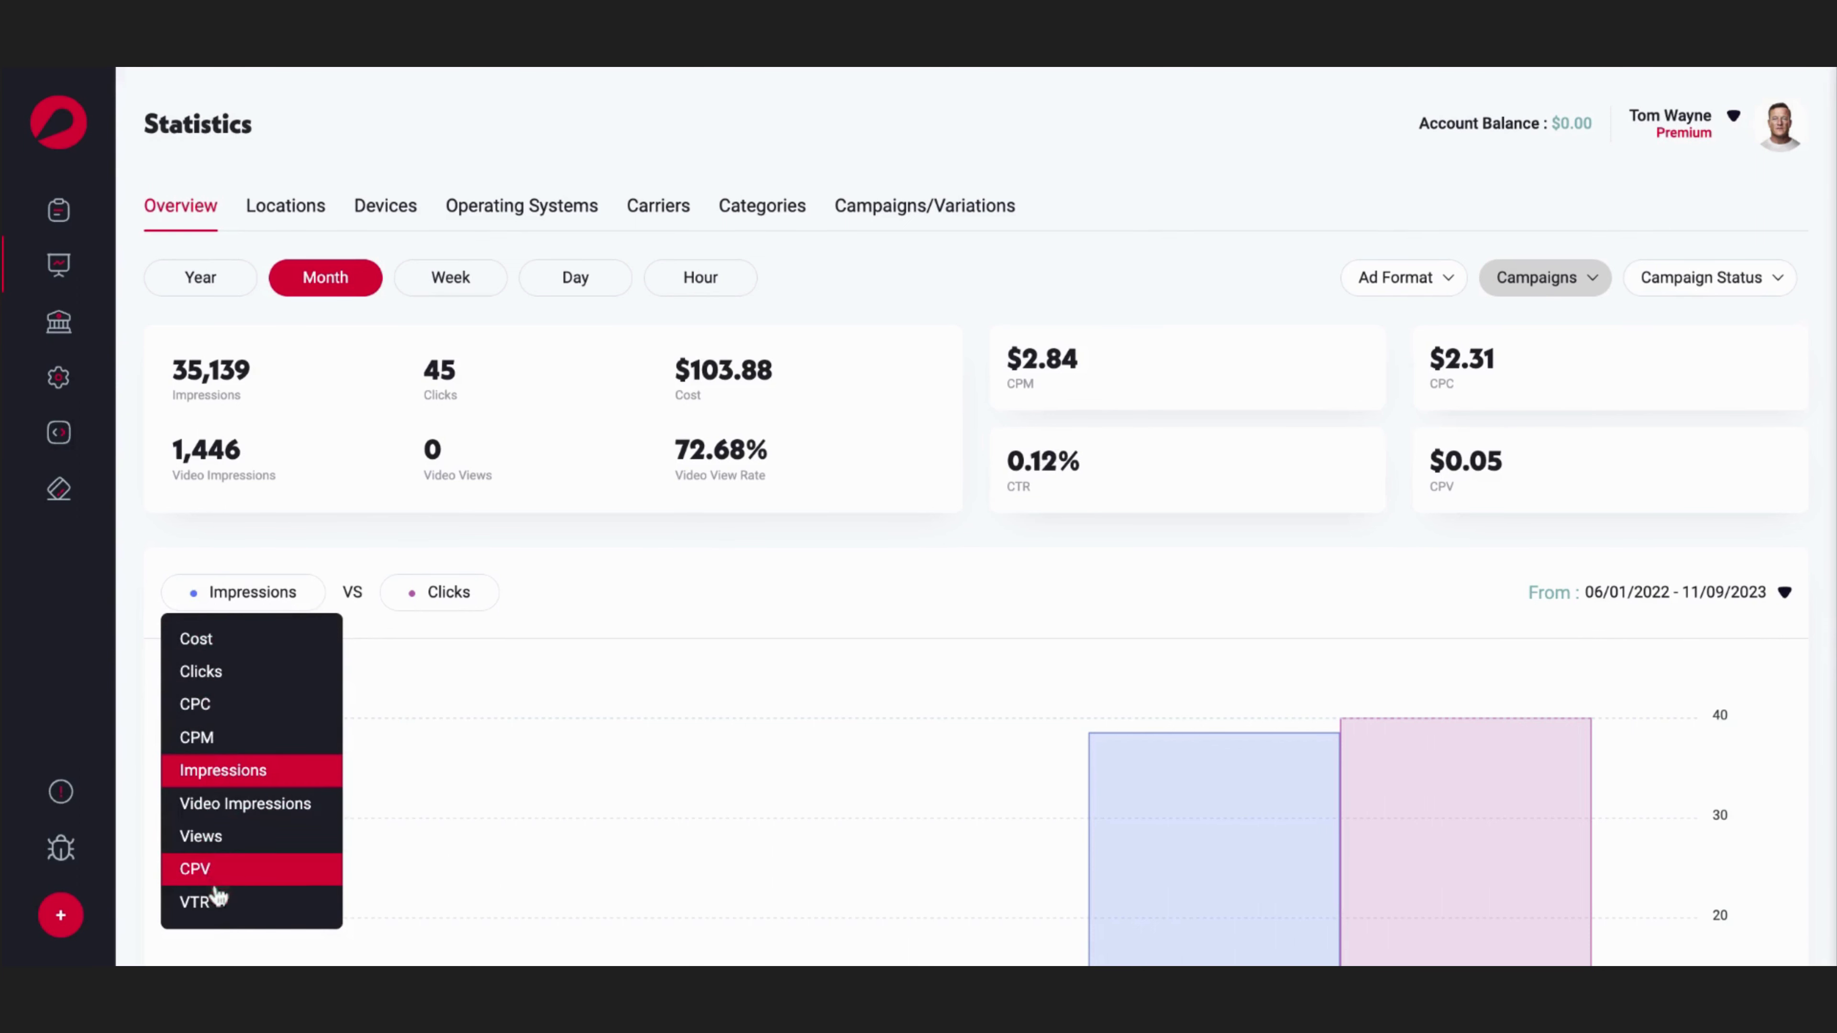
click(734, 563)
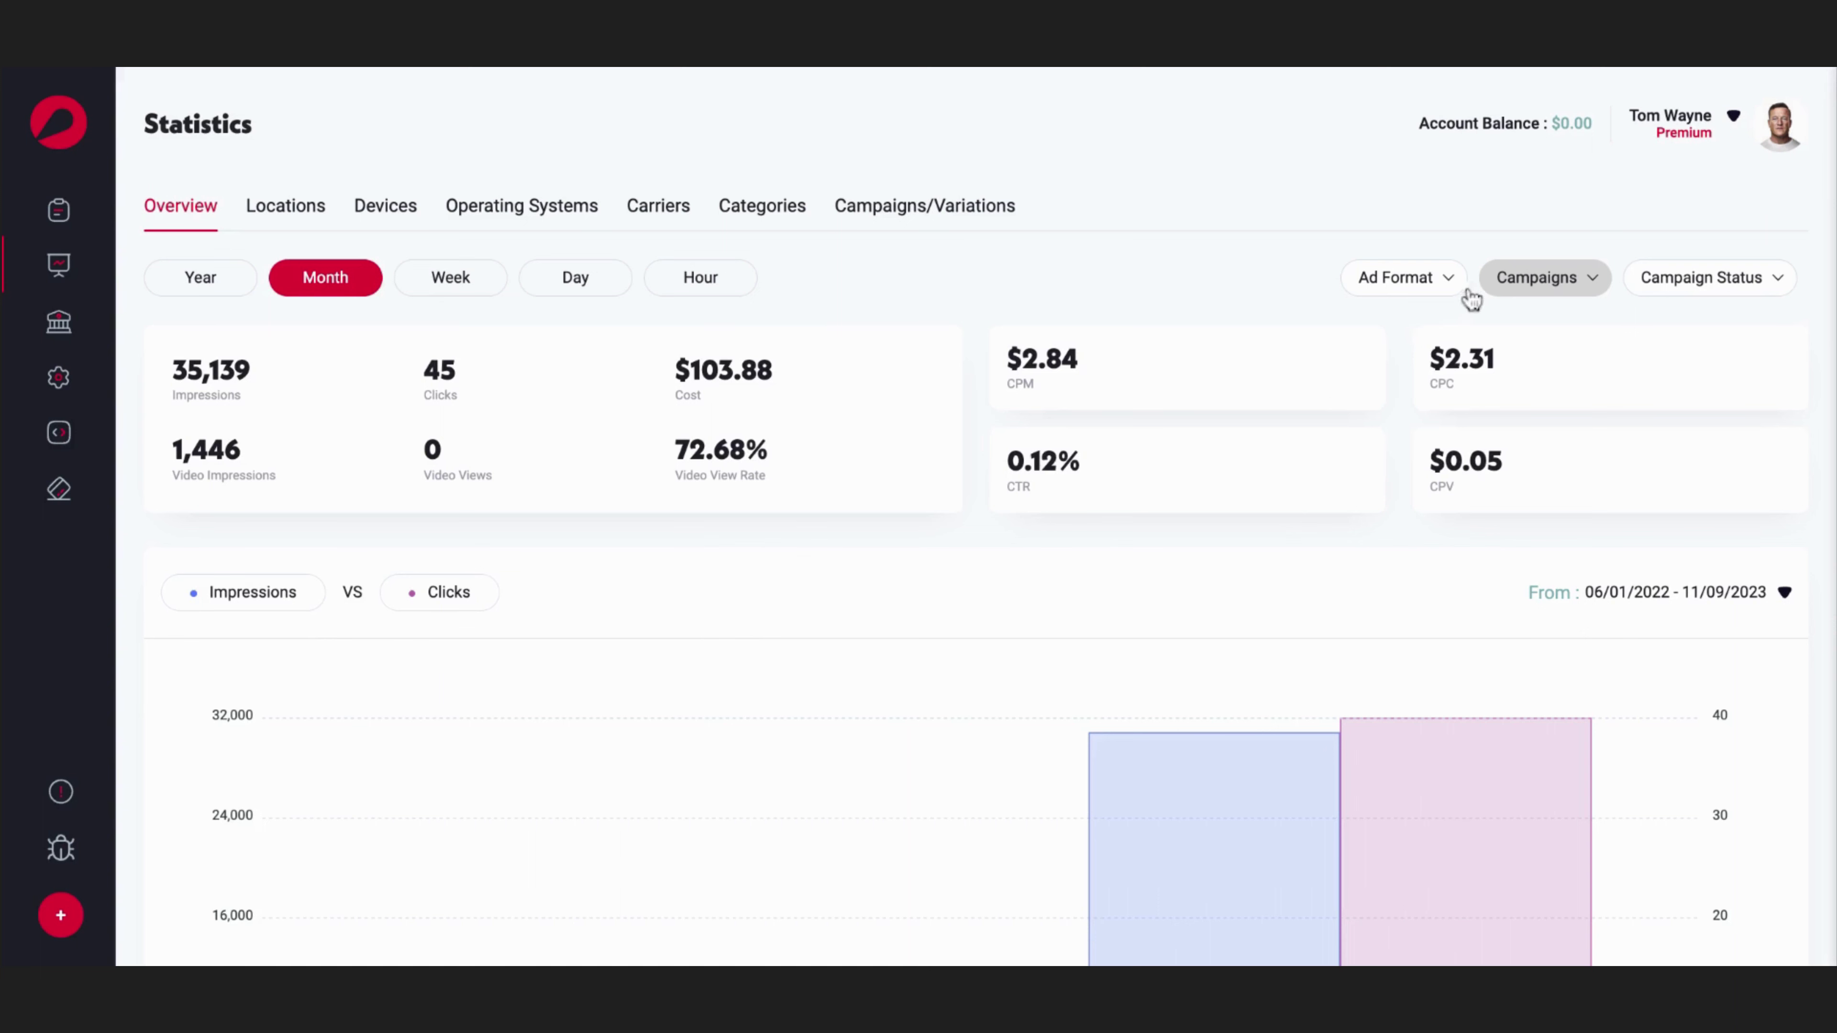
click(1446, 290)
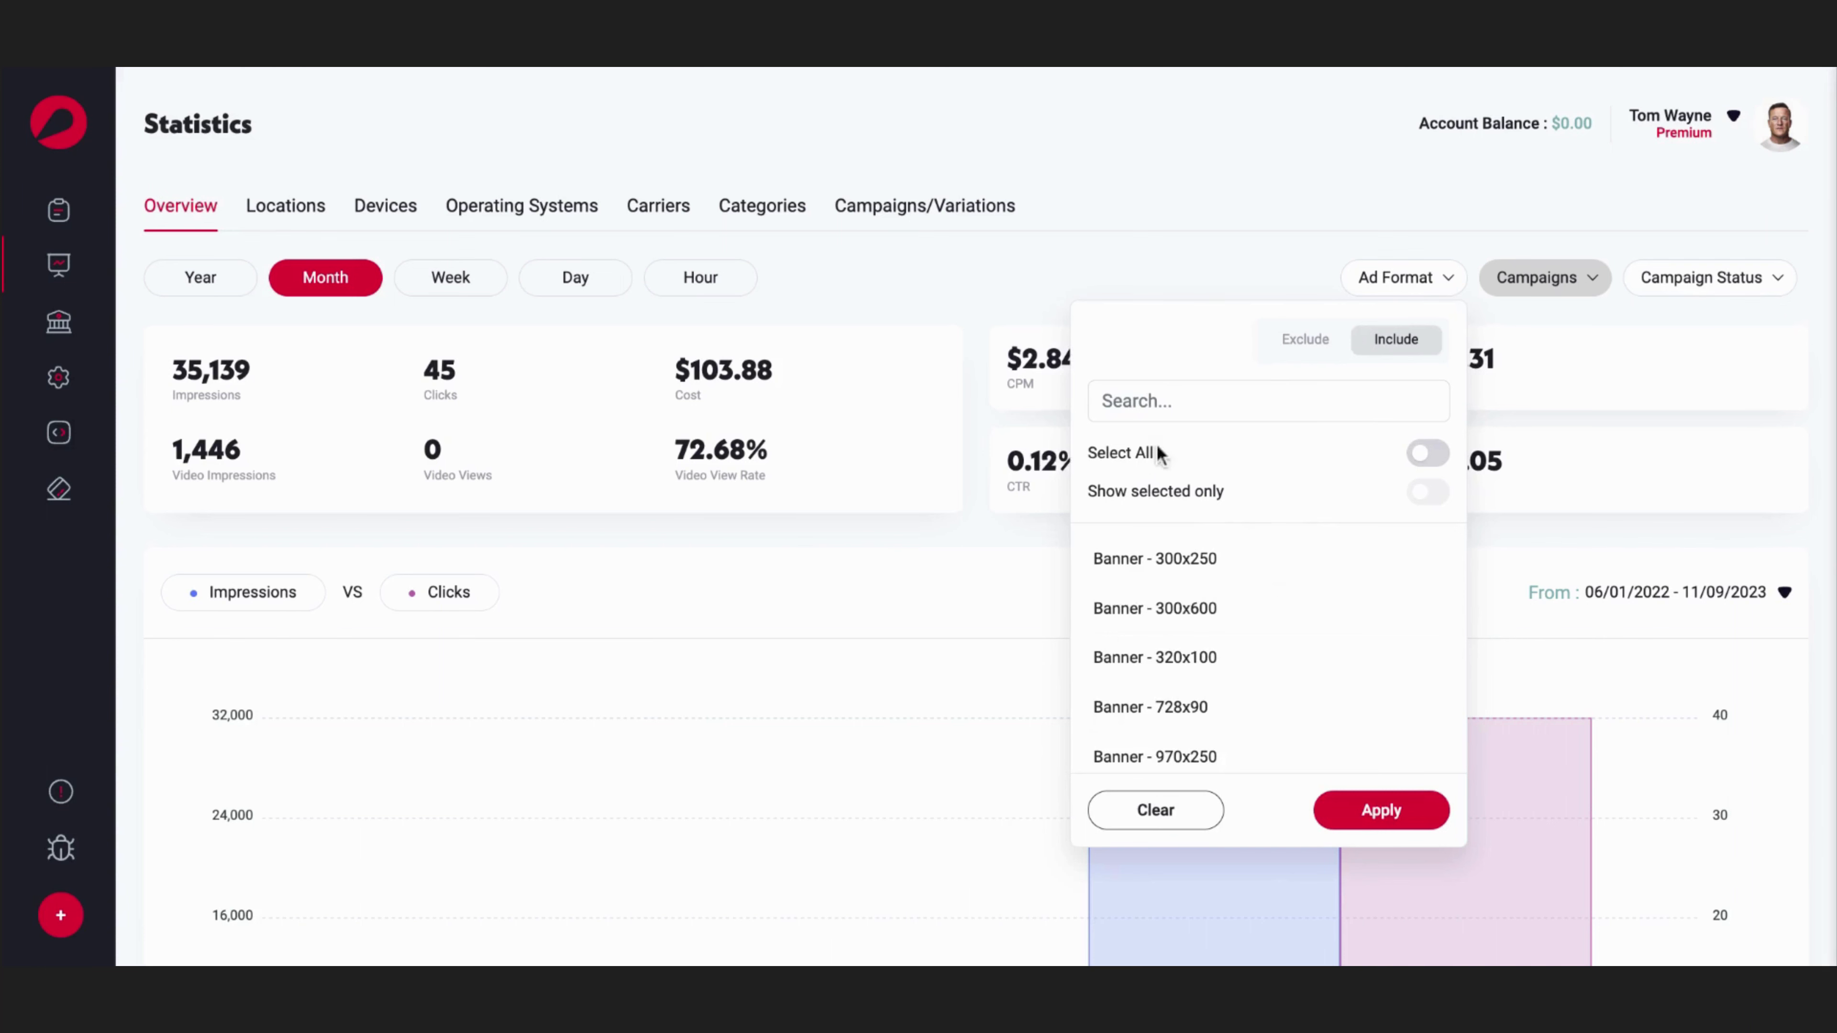
click(1232, 253)
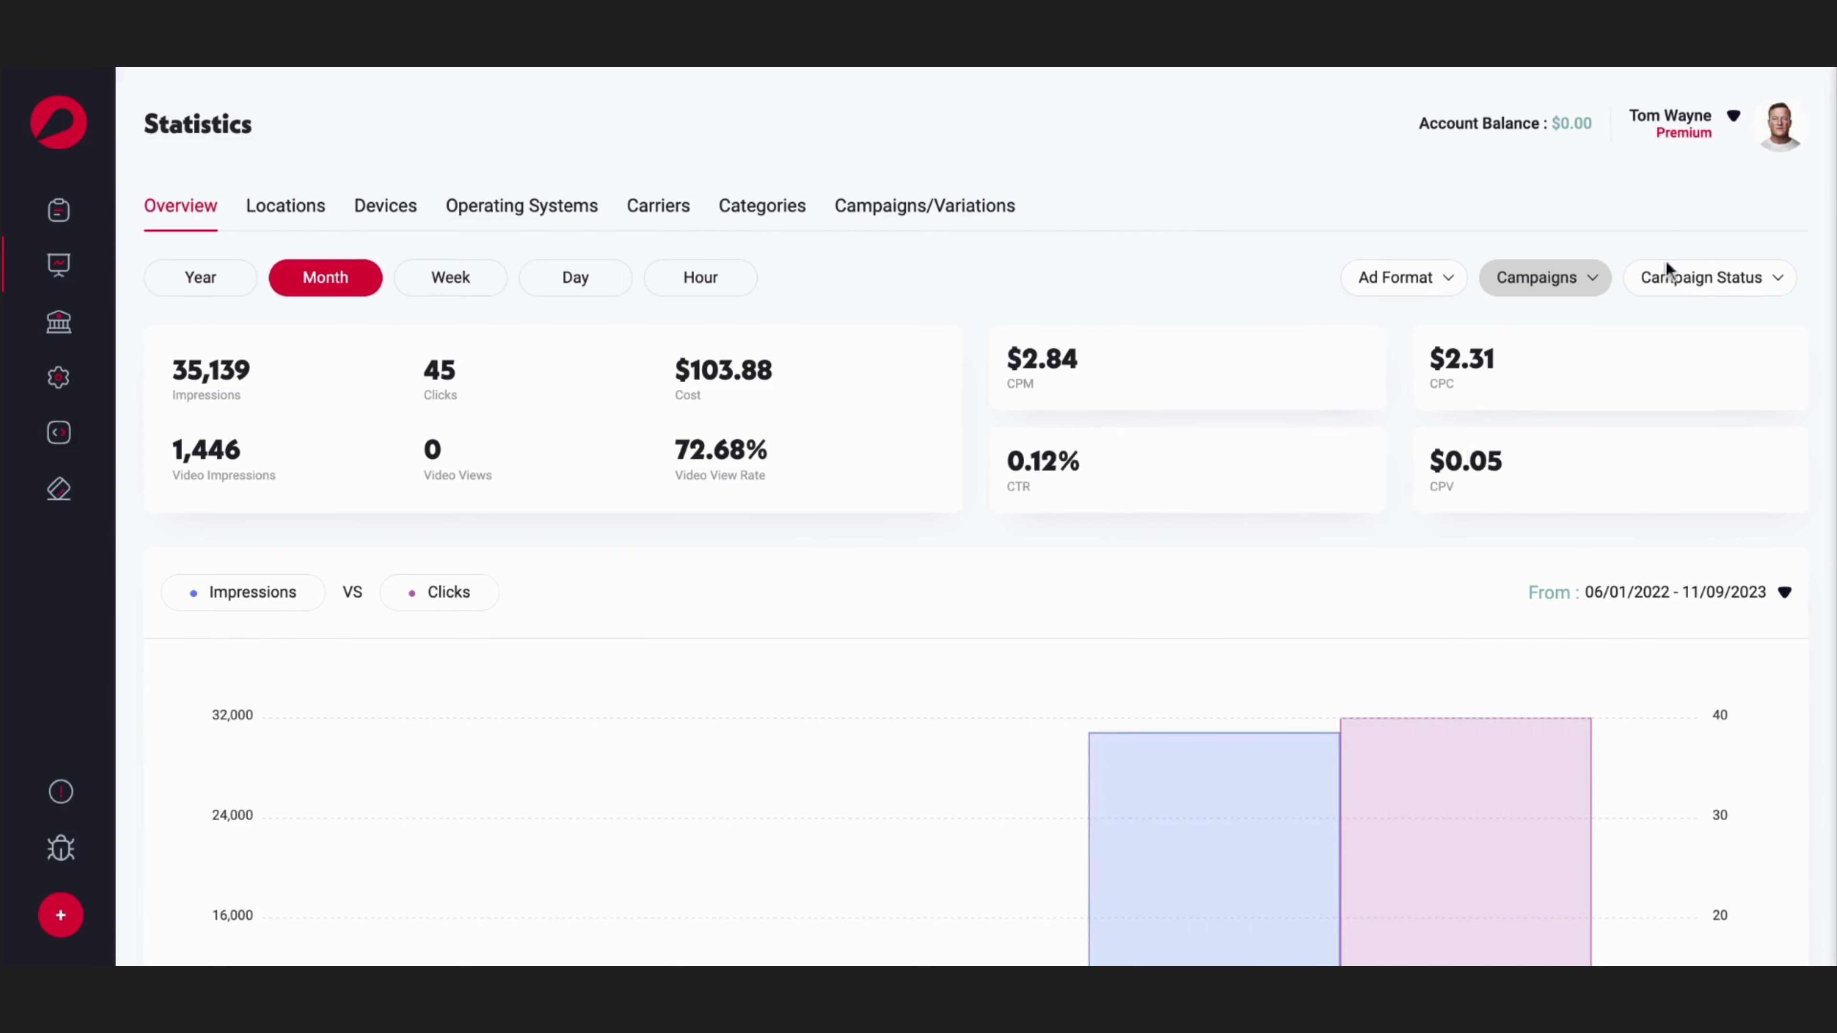
click(1735, 288)
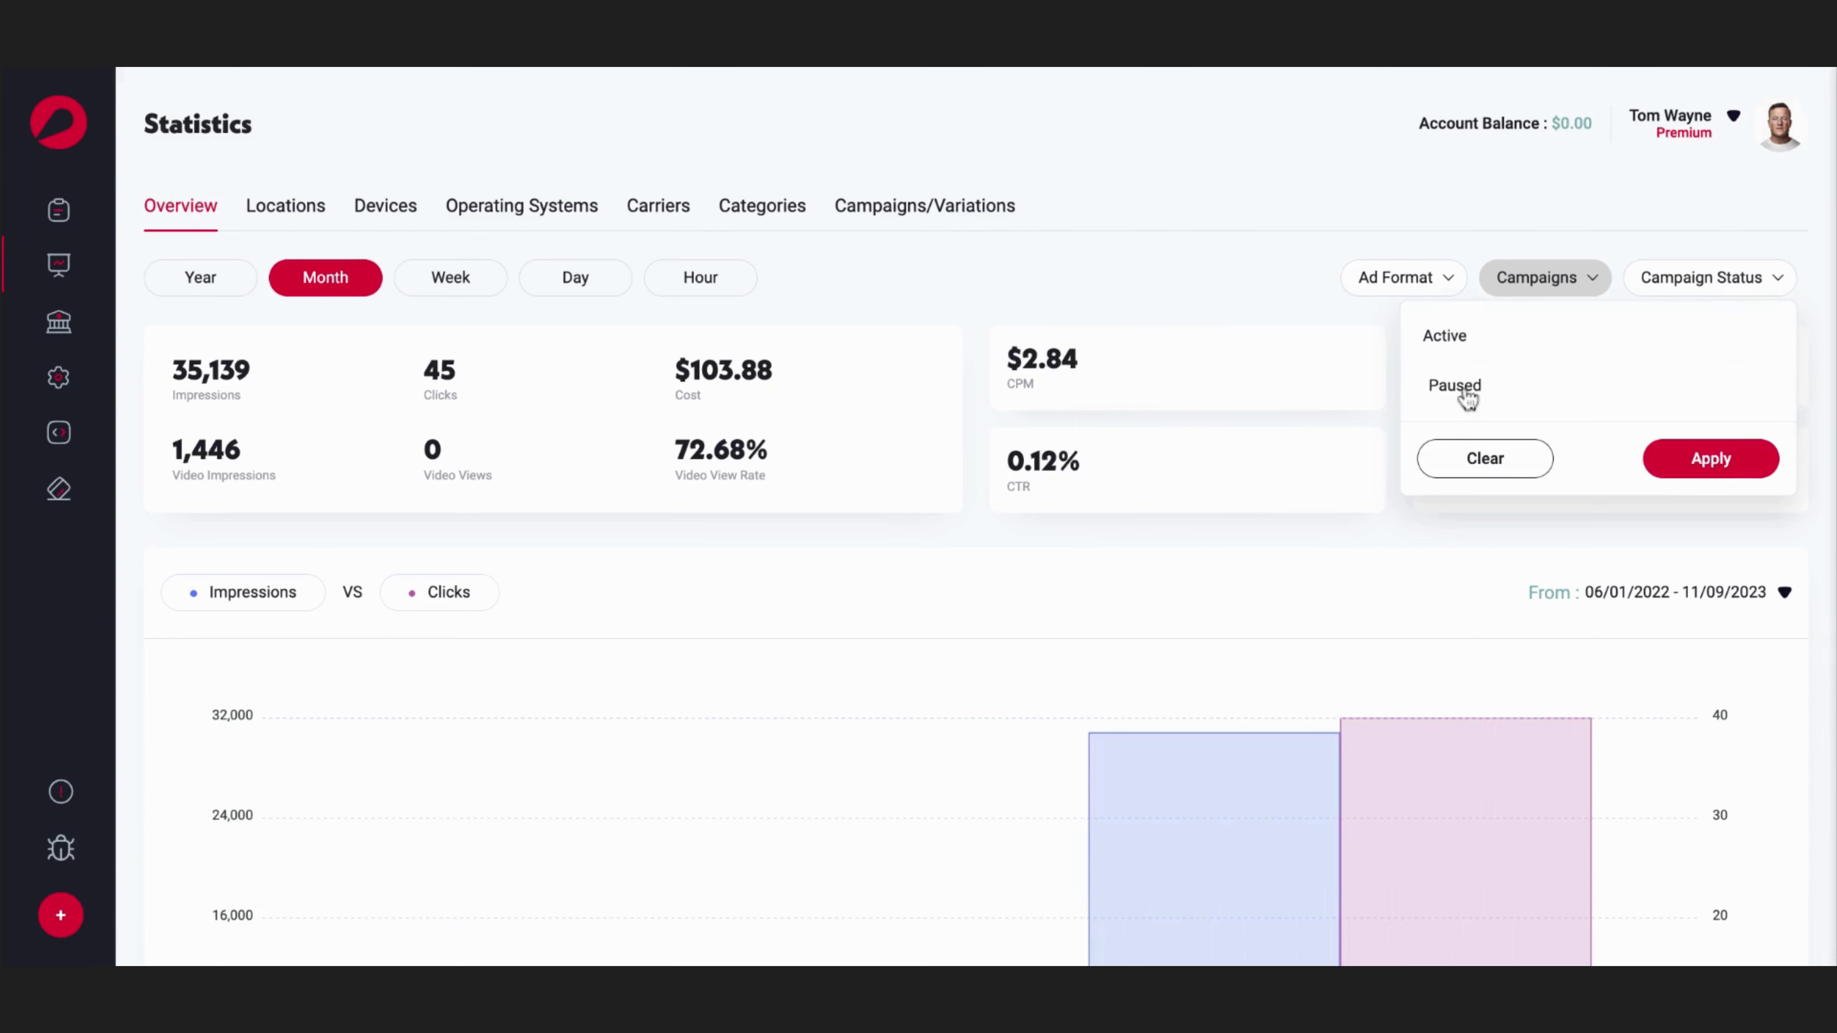
click(1253, 275)
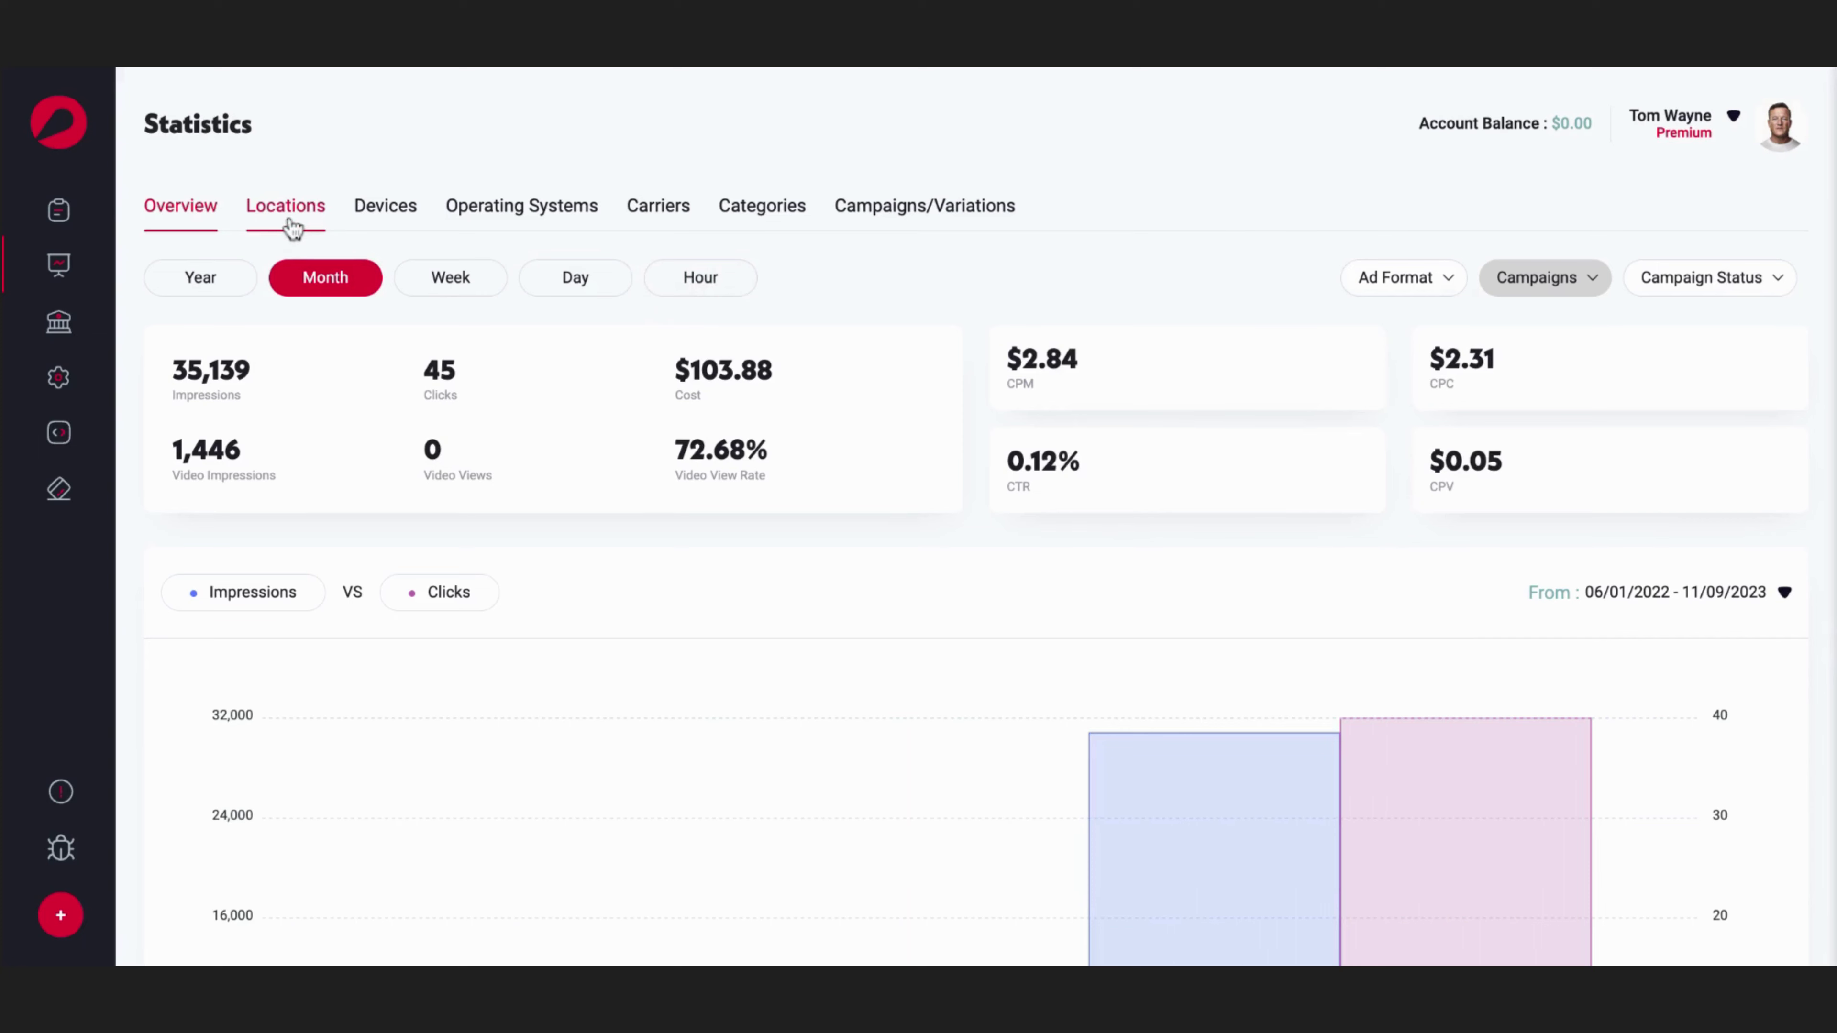
Step: Add all seven conversion metrics for Topple_DynamicValue_ConversionTag and Cnvs. for Retargeting_Test_Pixel to the monthly statistics table
scroll(290, 232, down, 10)
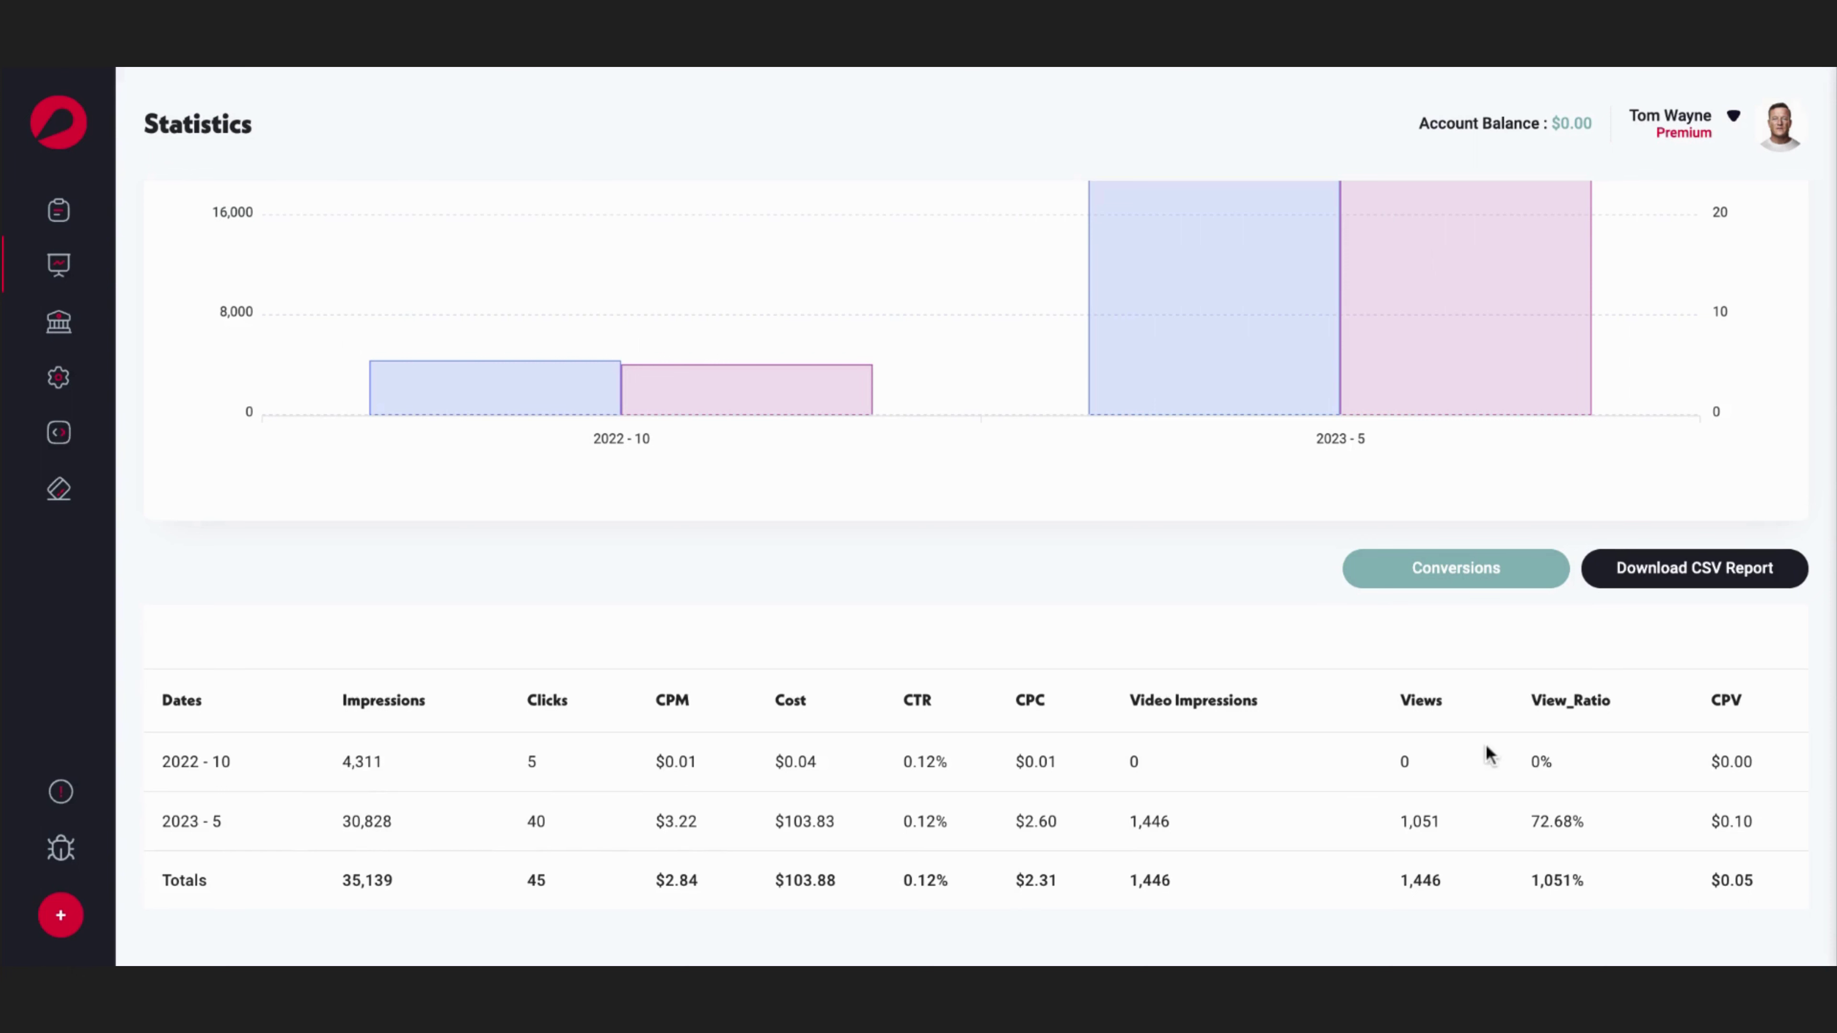
click(1455, 569)
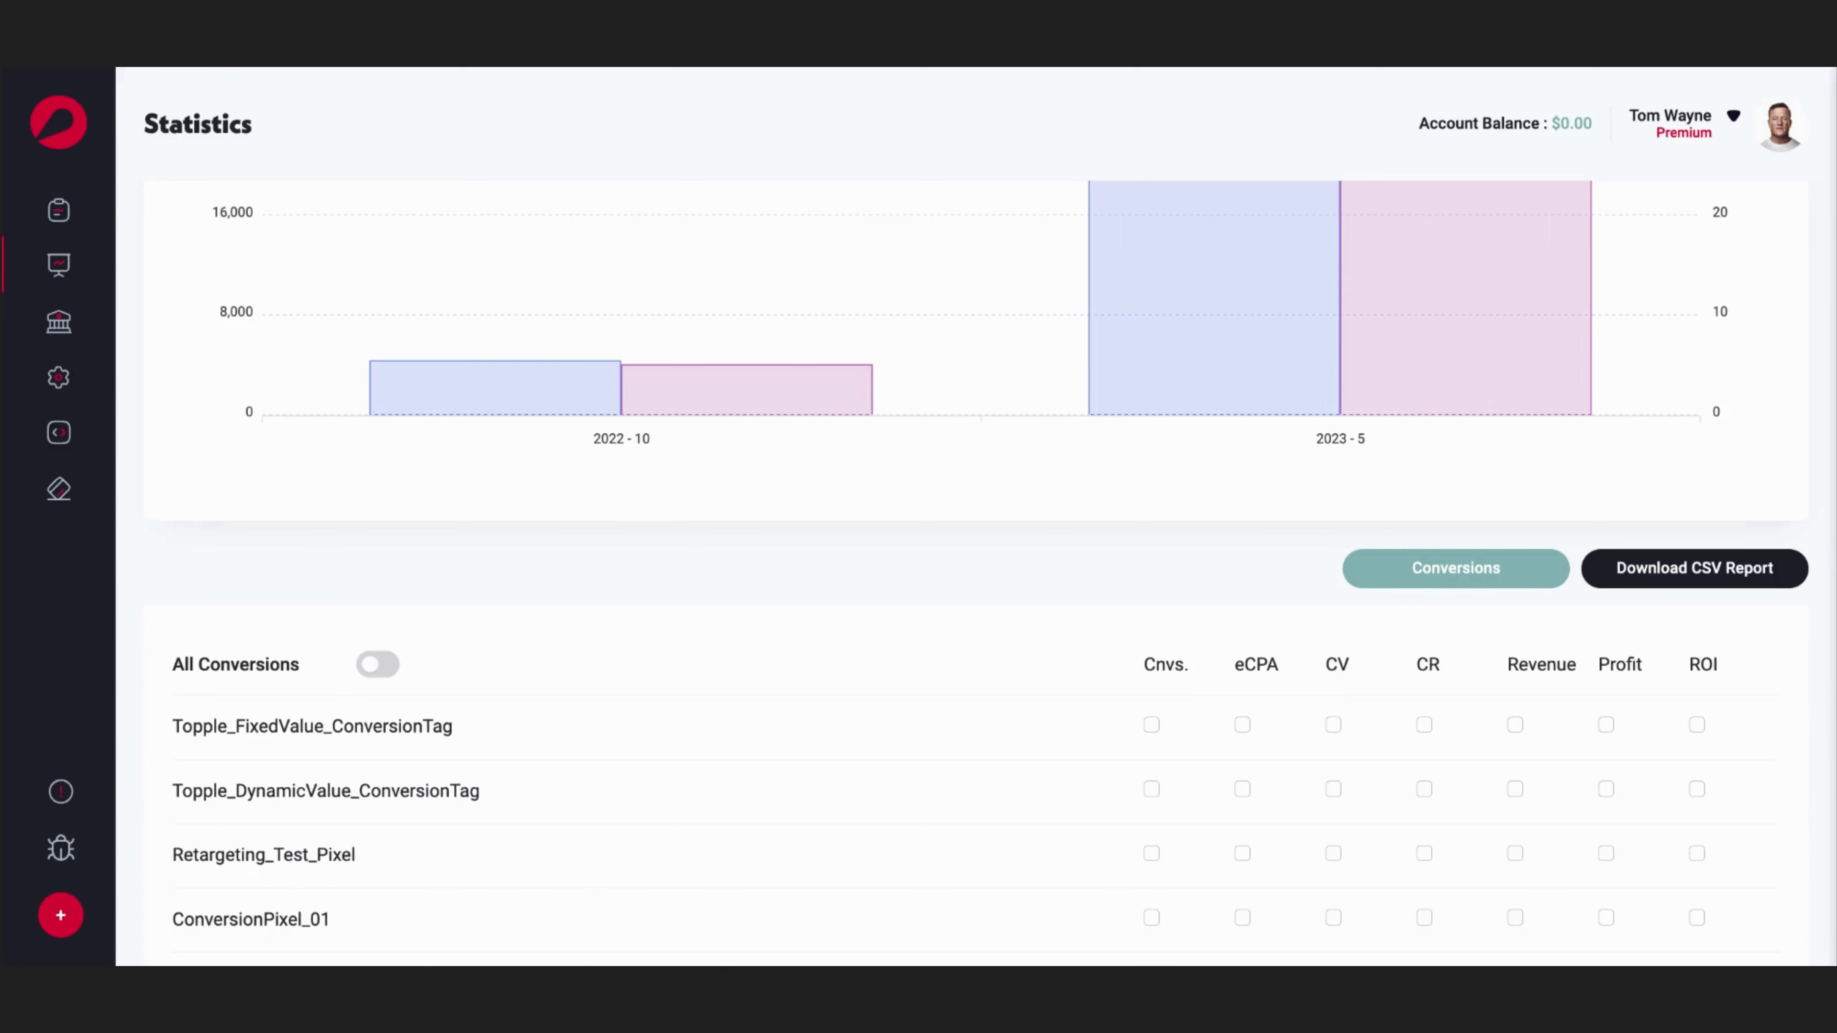
scroll(853, 597, down, 5)
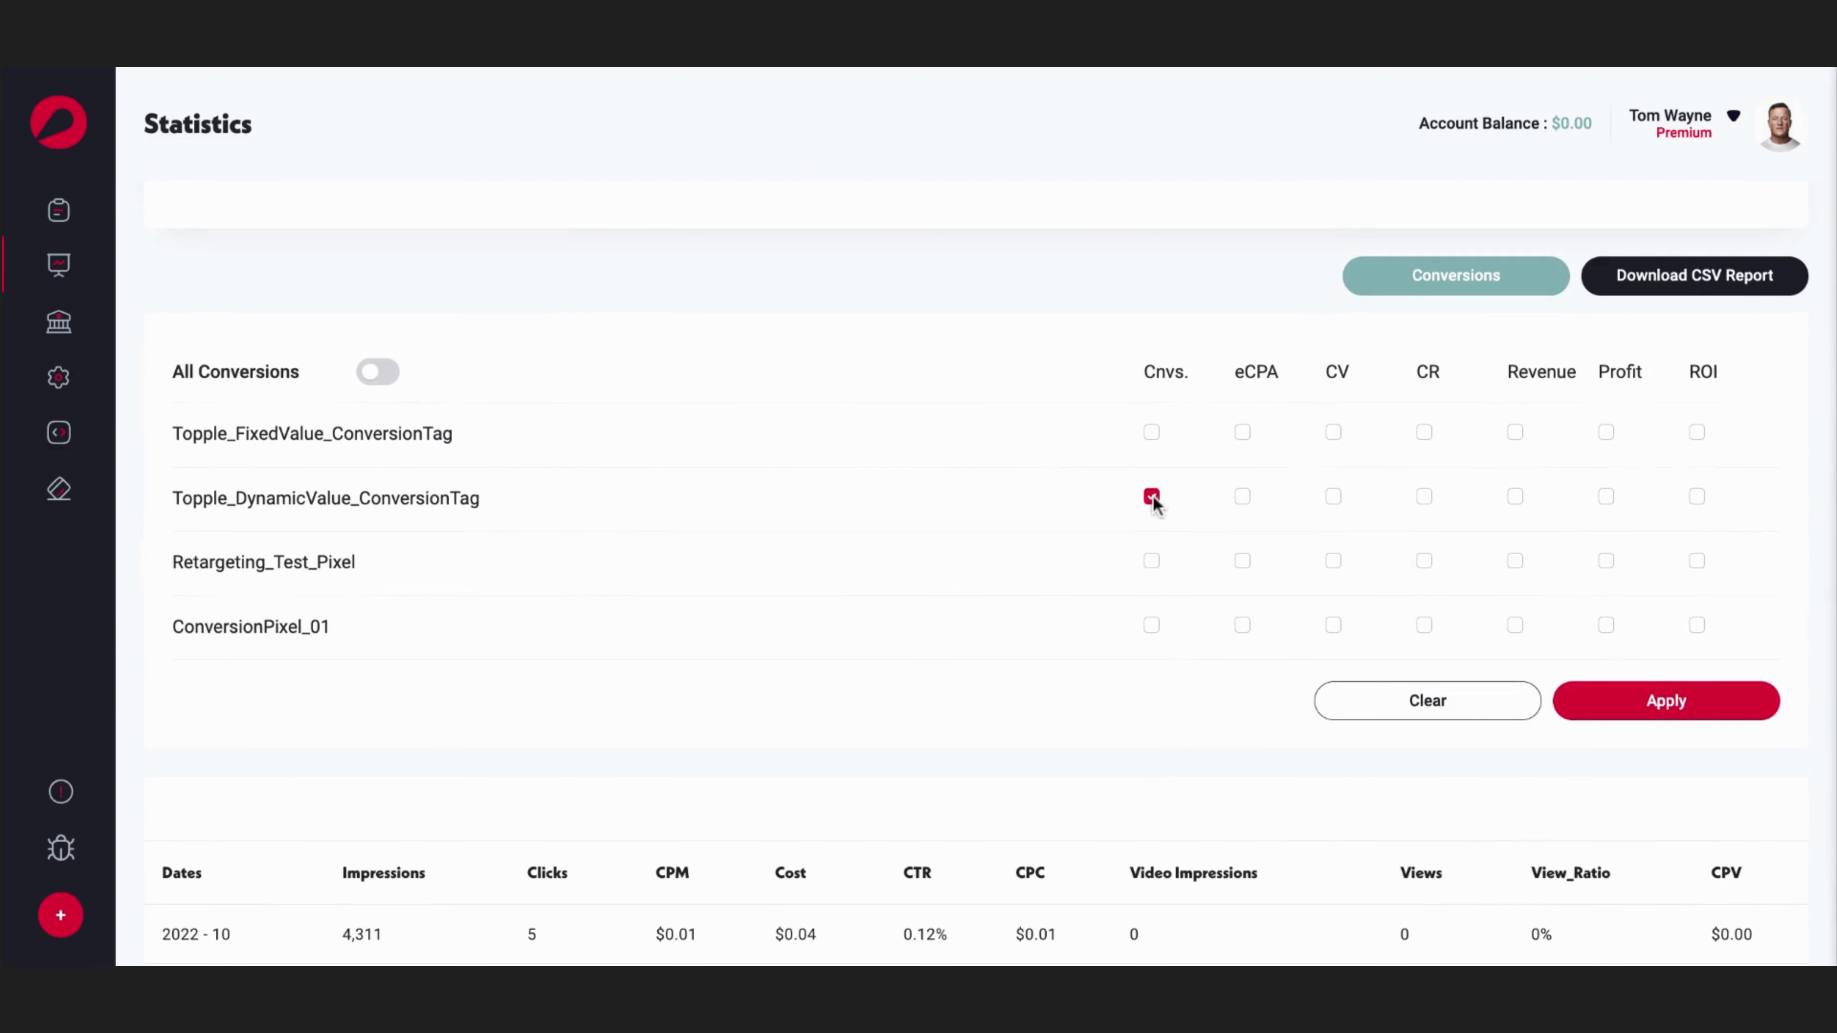
click(1243, 497)
click(1333, 498)
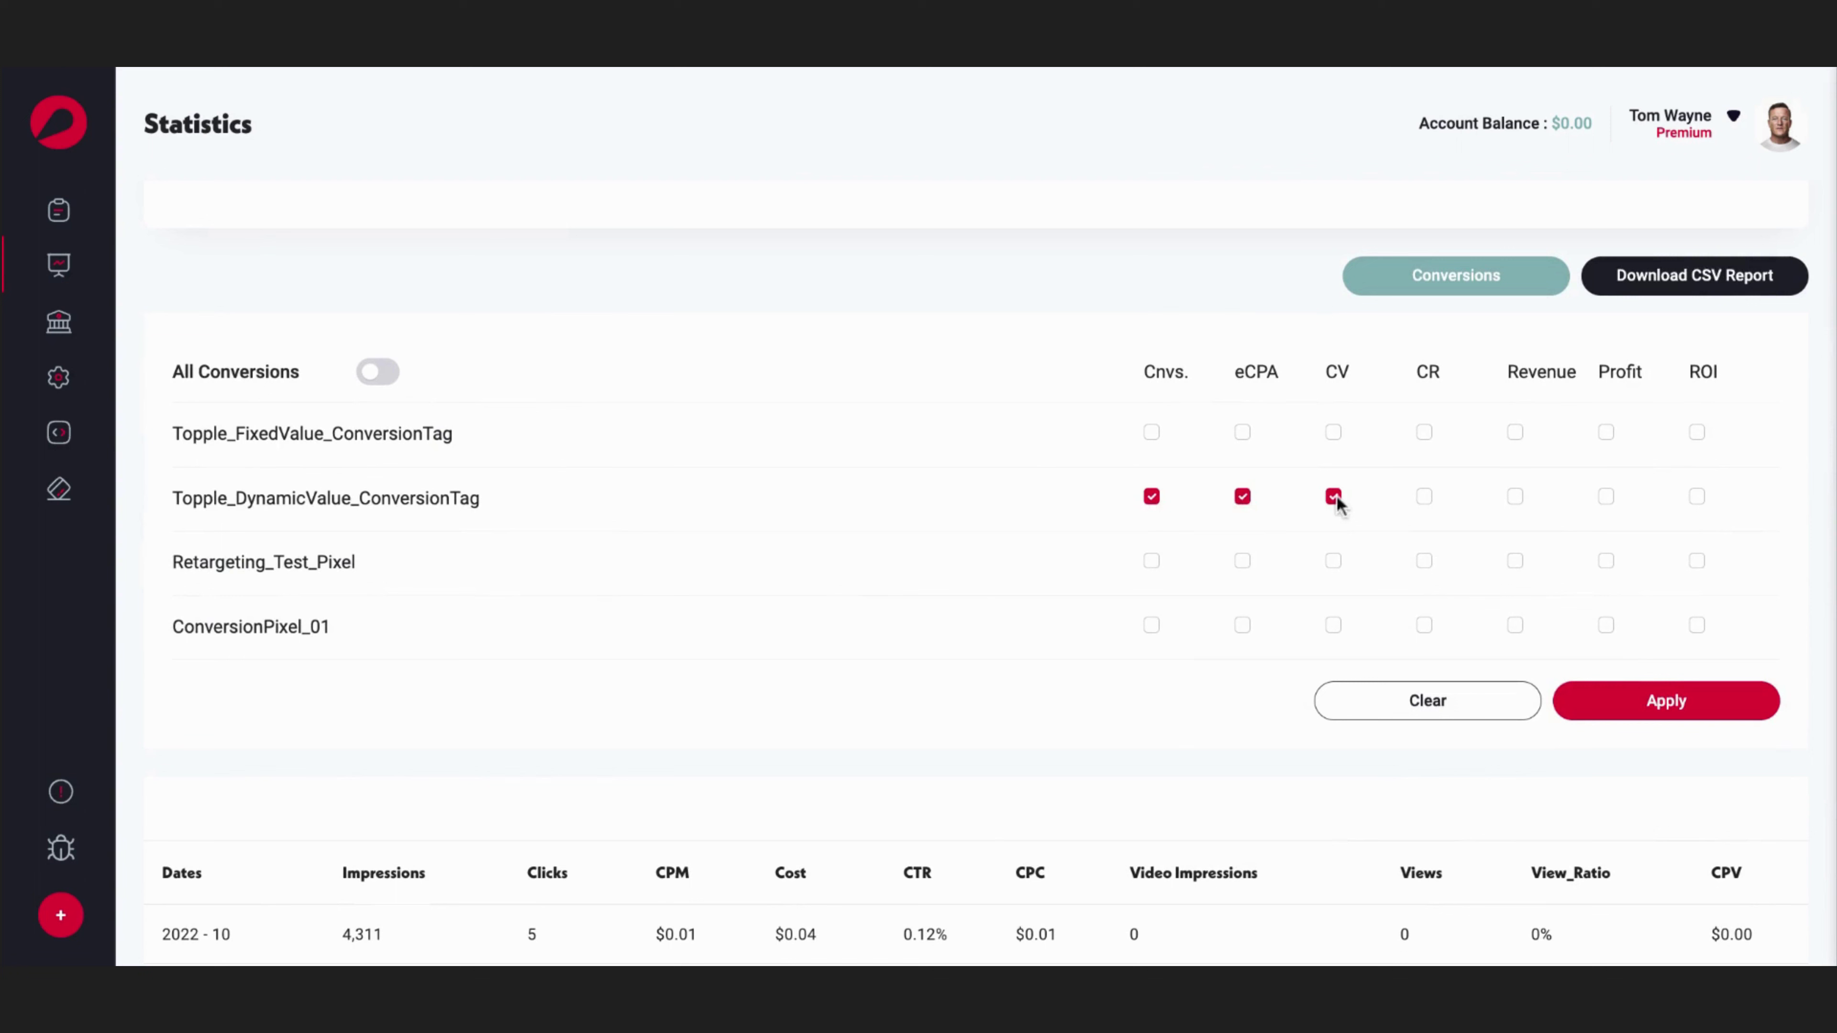
click(1424, 496)
click(1515, 496)
click(1605, 497)
click(1151, 625)
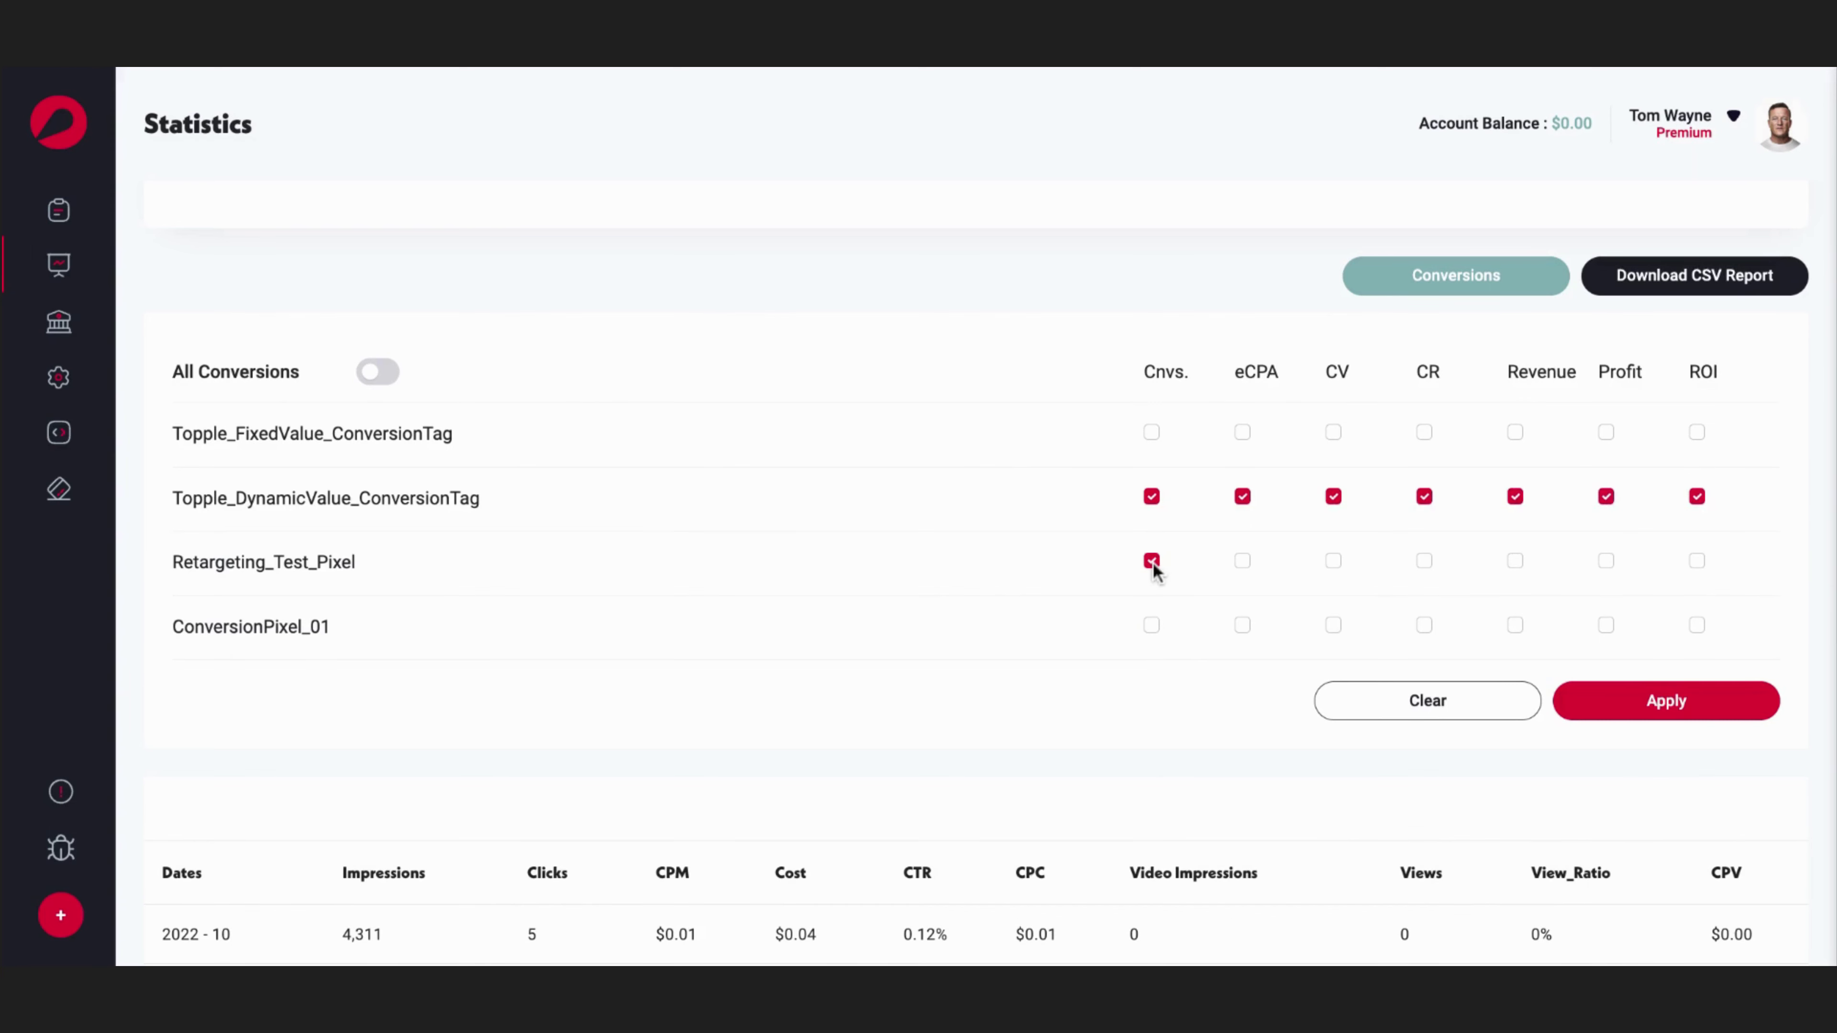
click(1640, 703)
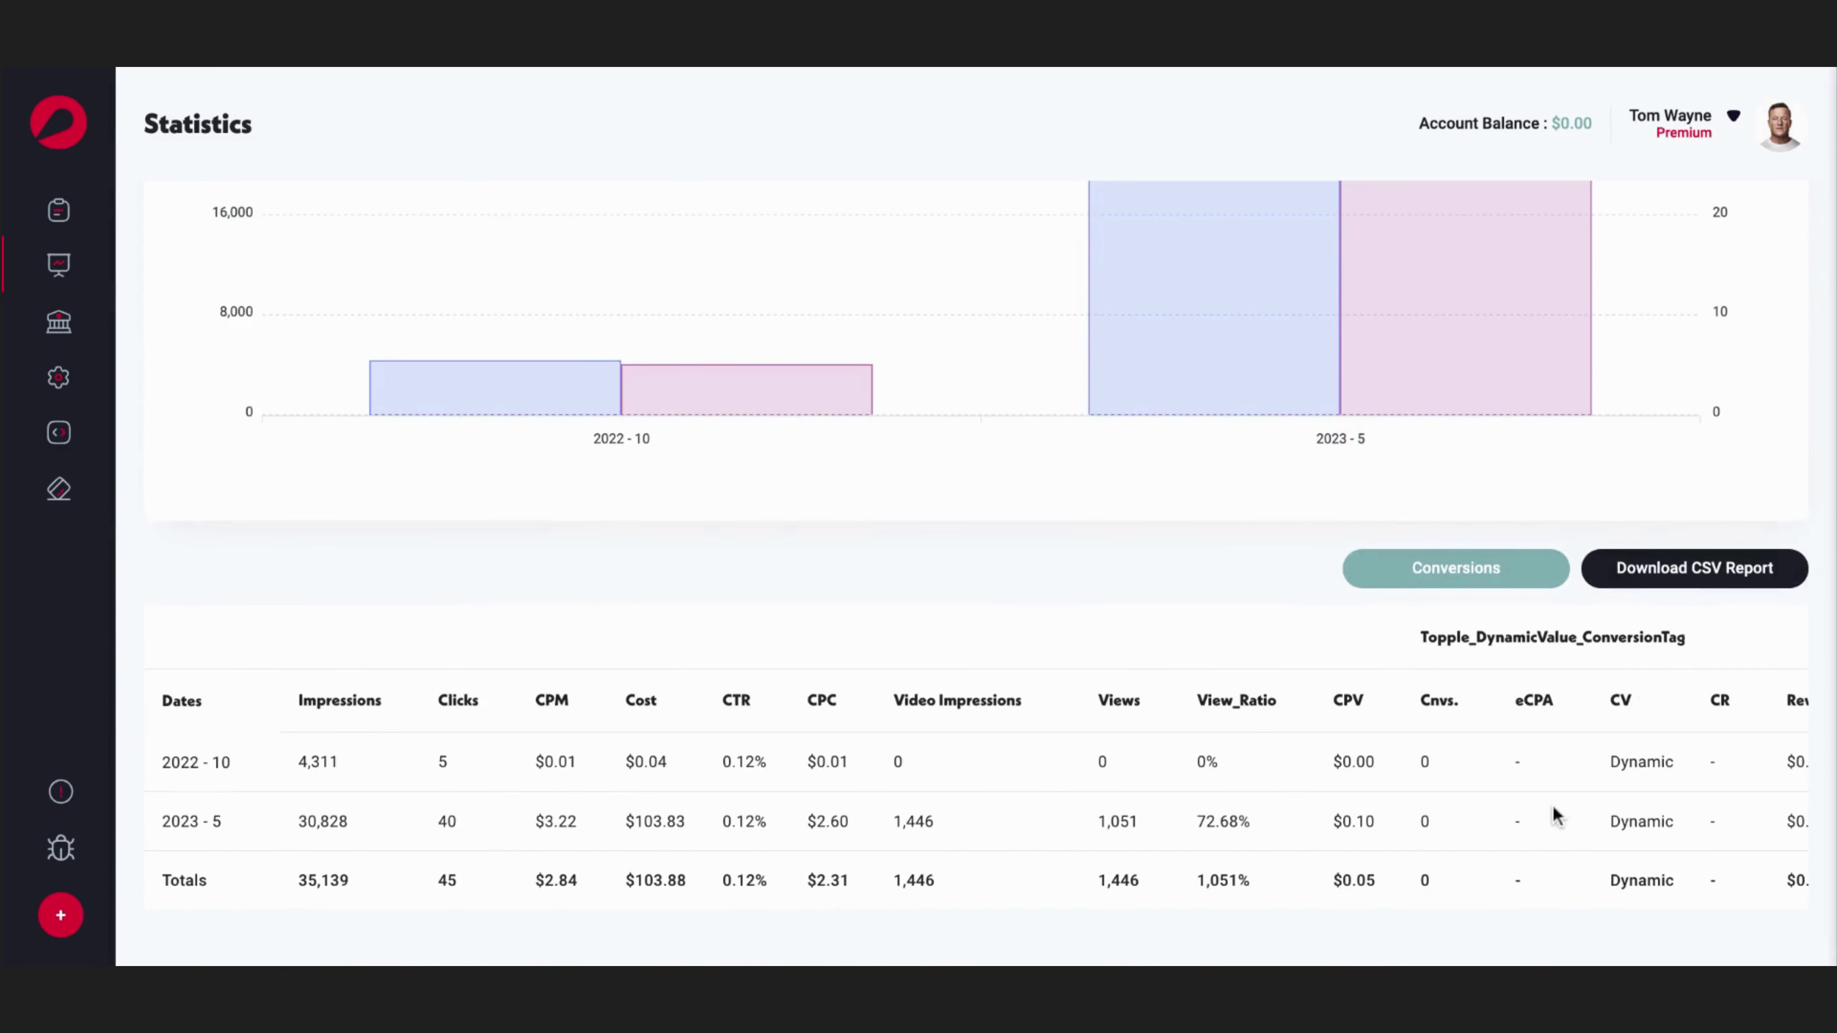
scroll(1552, 805, right, 2)
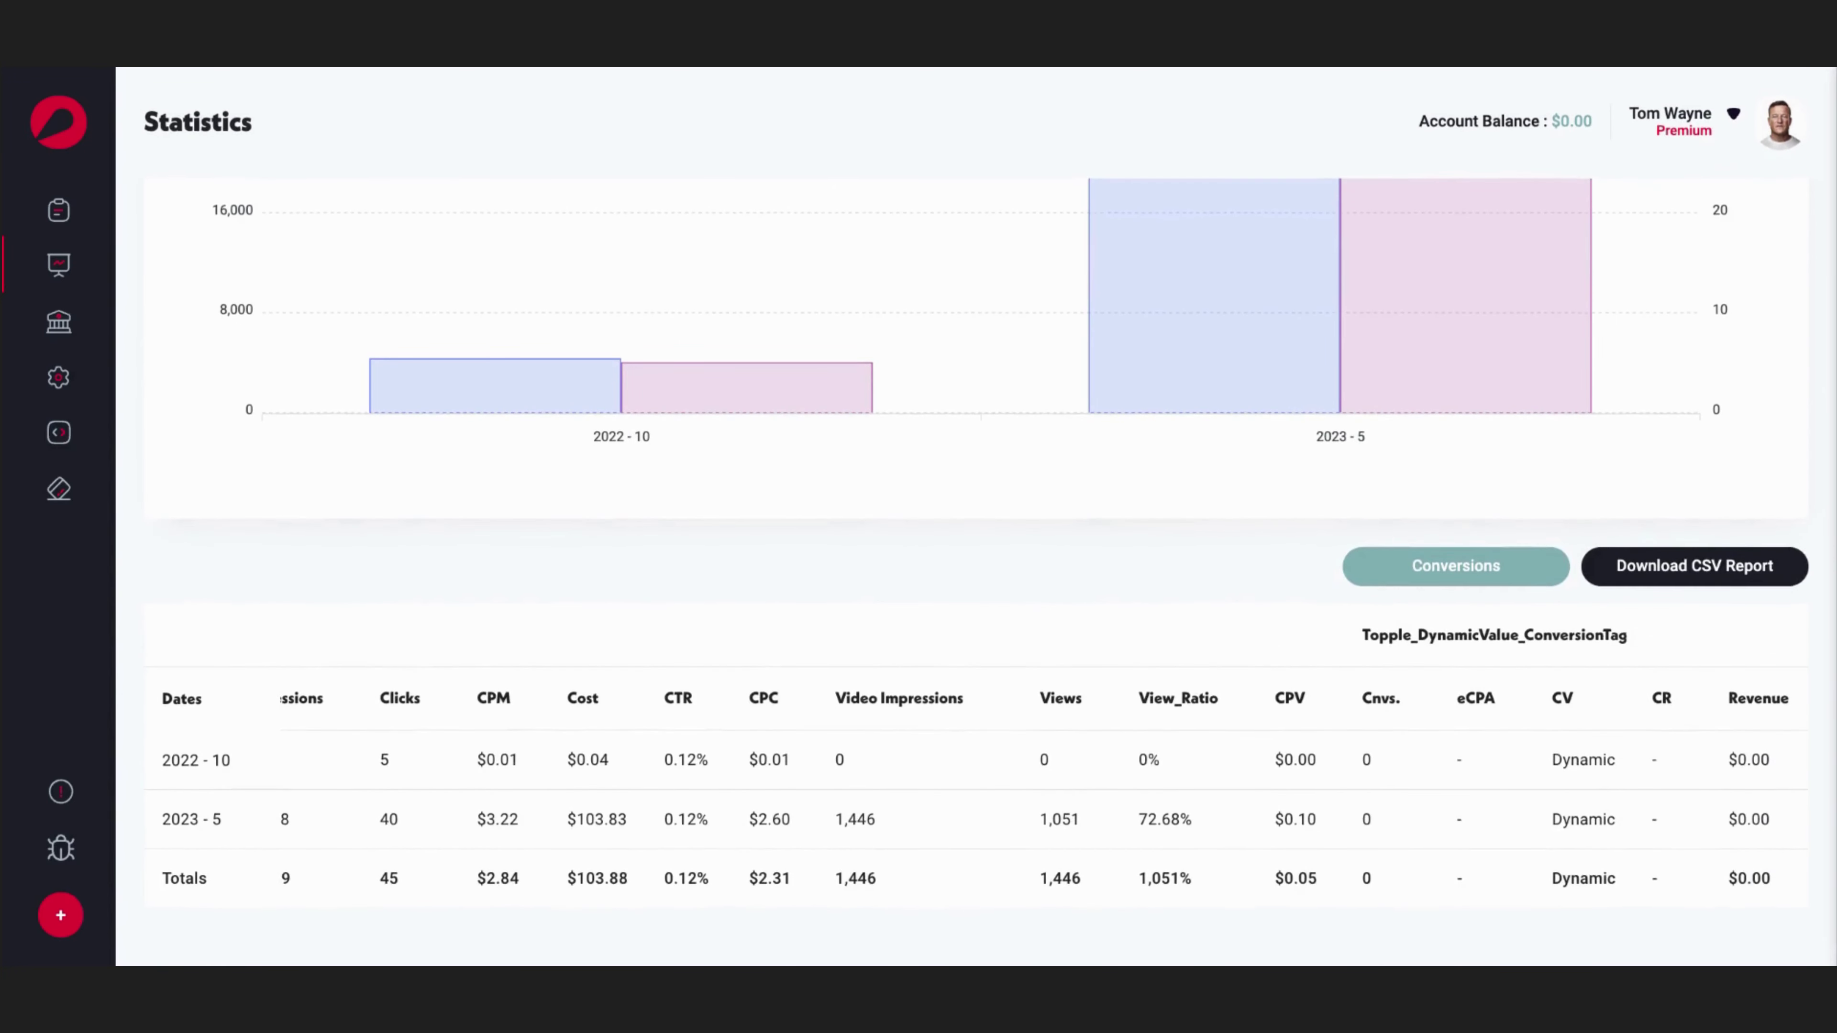
scroll(1476, 815, right, 10)
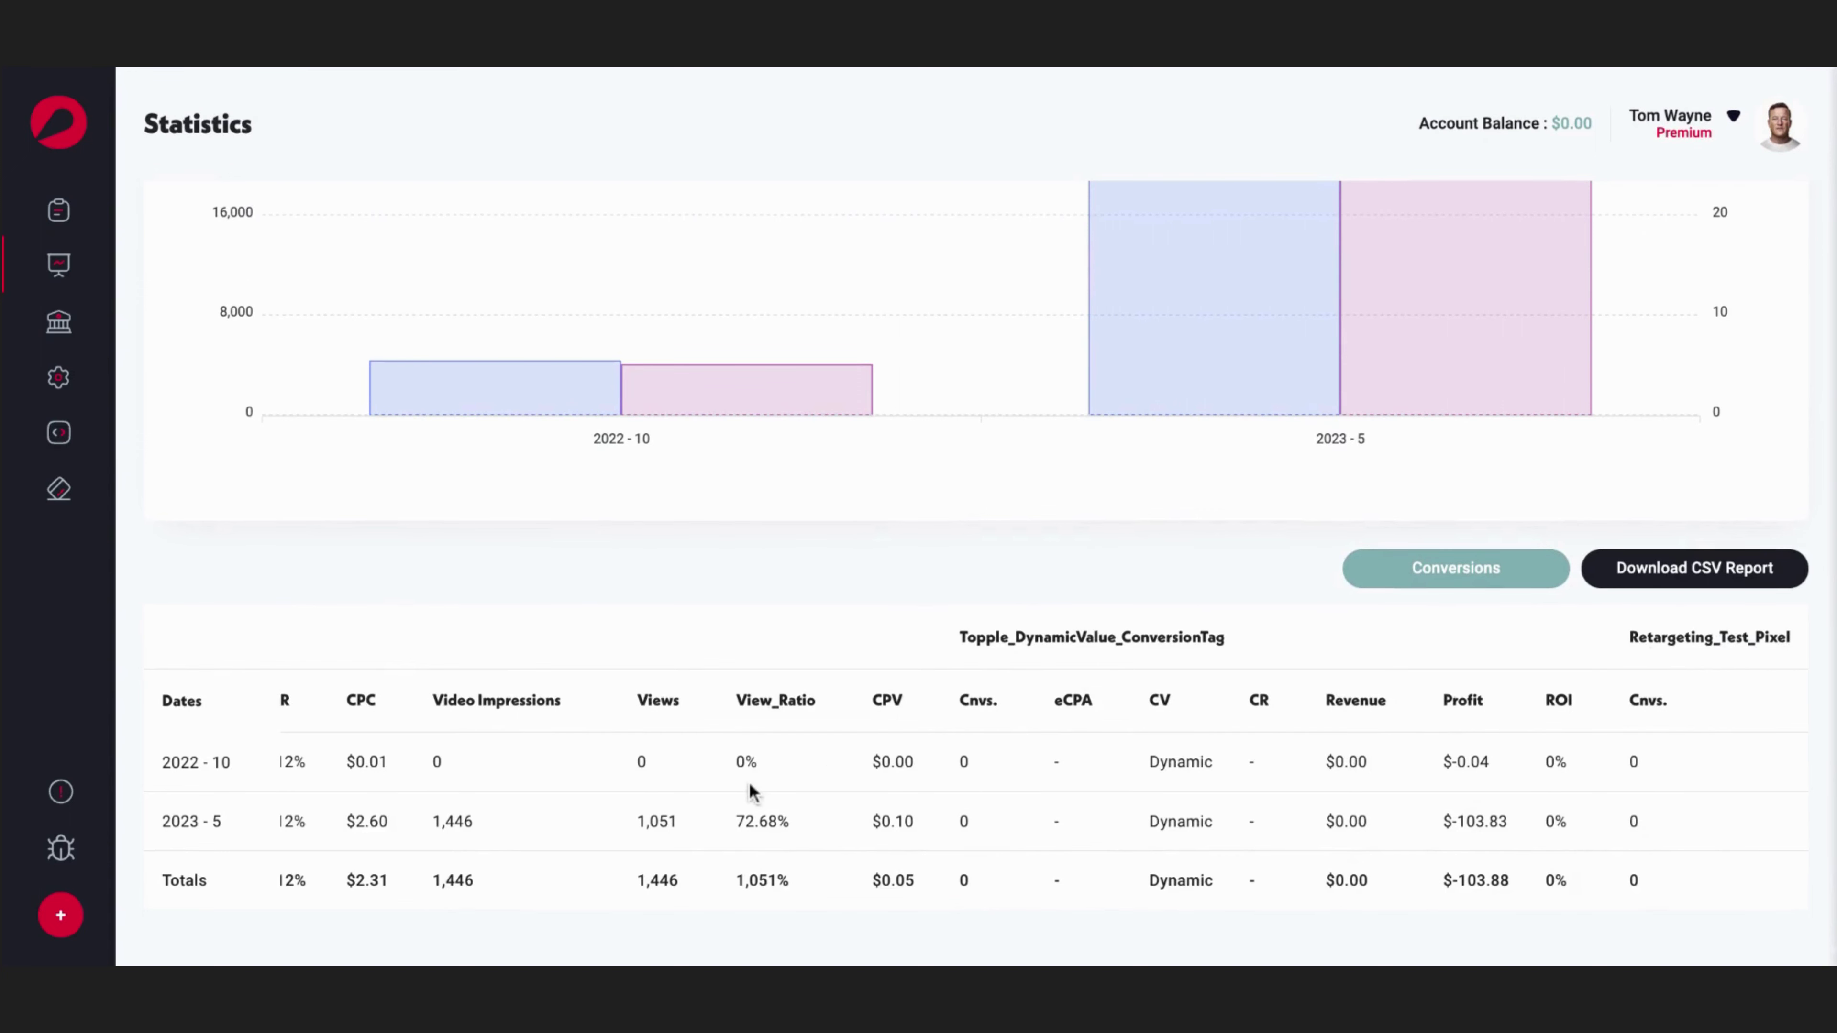
Step: Switch to the location statistics and check the impressions of Wyoming, New York and Texas on the US map
scroll(698, 620, up, 10)
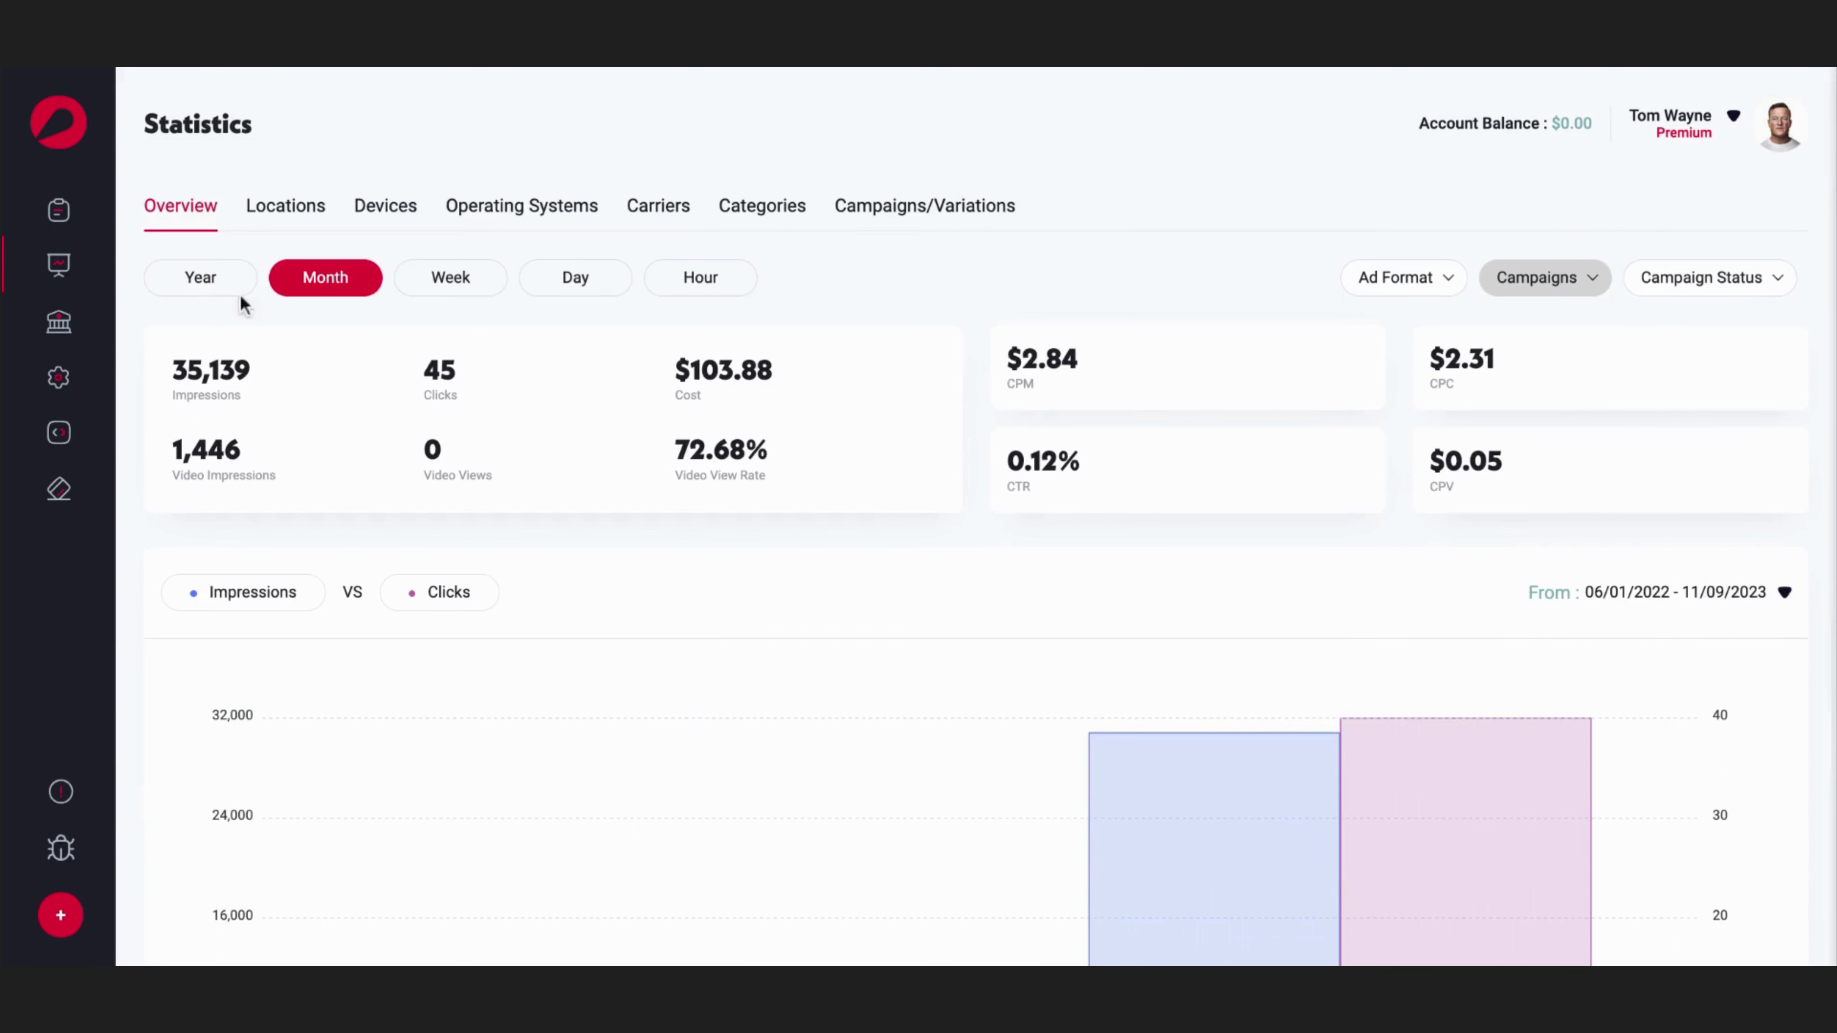
click(290, 211)
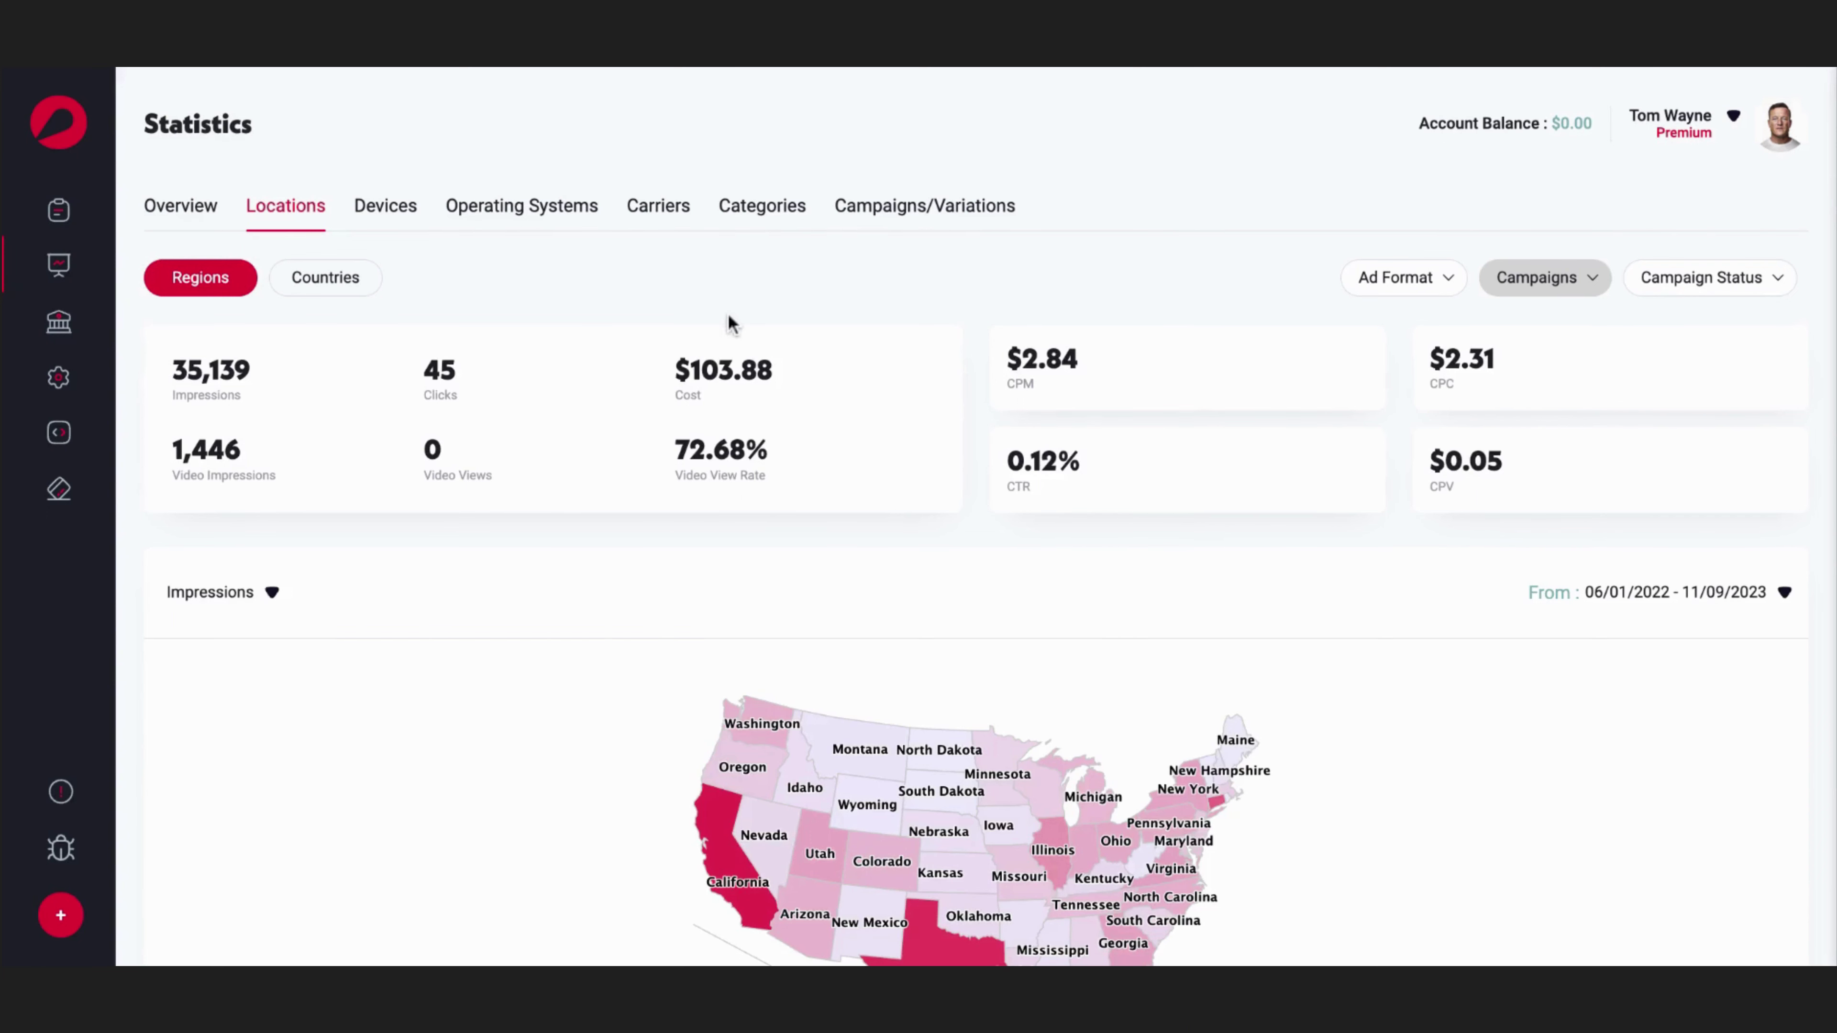
scroll(730, 323, down, 2)
scroll(529, 521, down, 3)
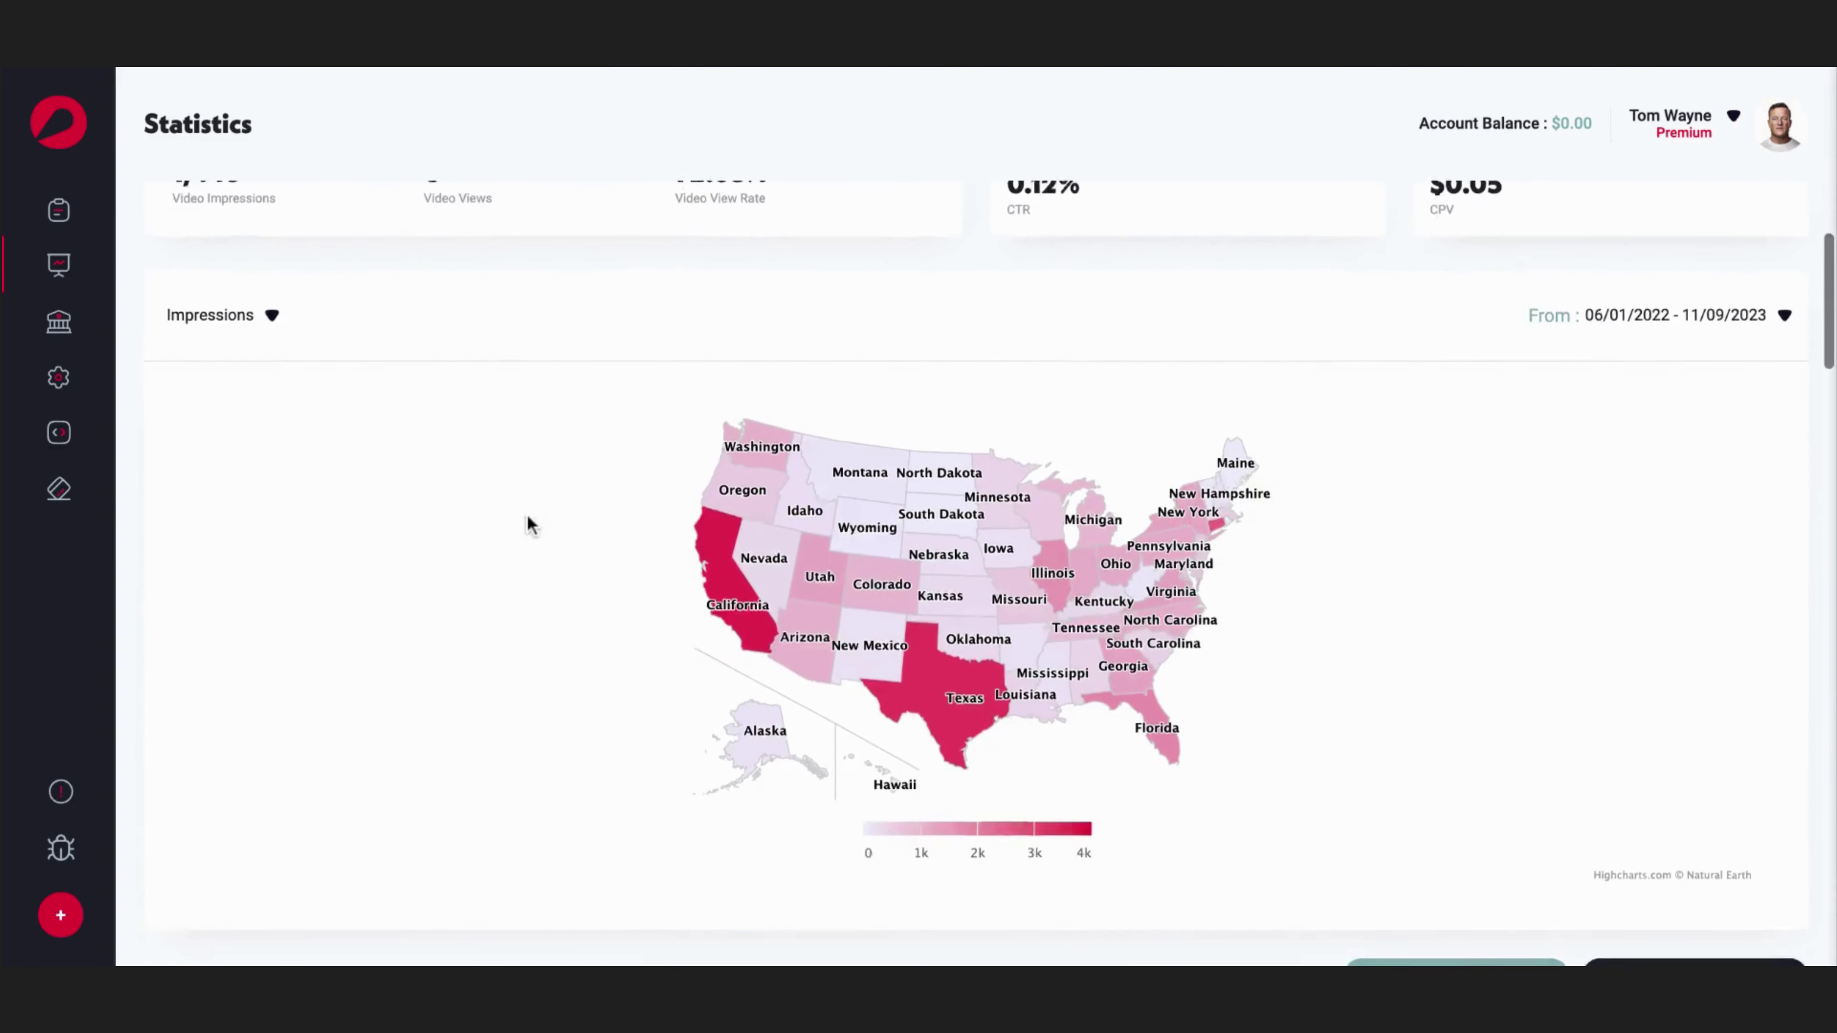
mouse_move(718, 519)
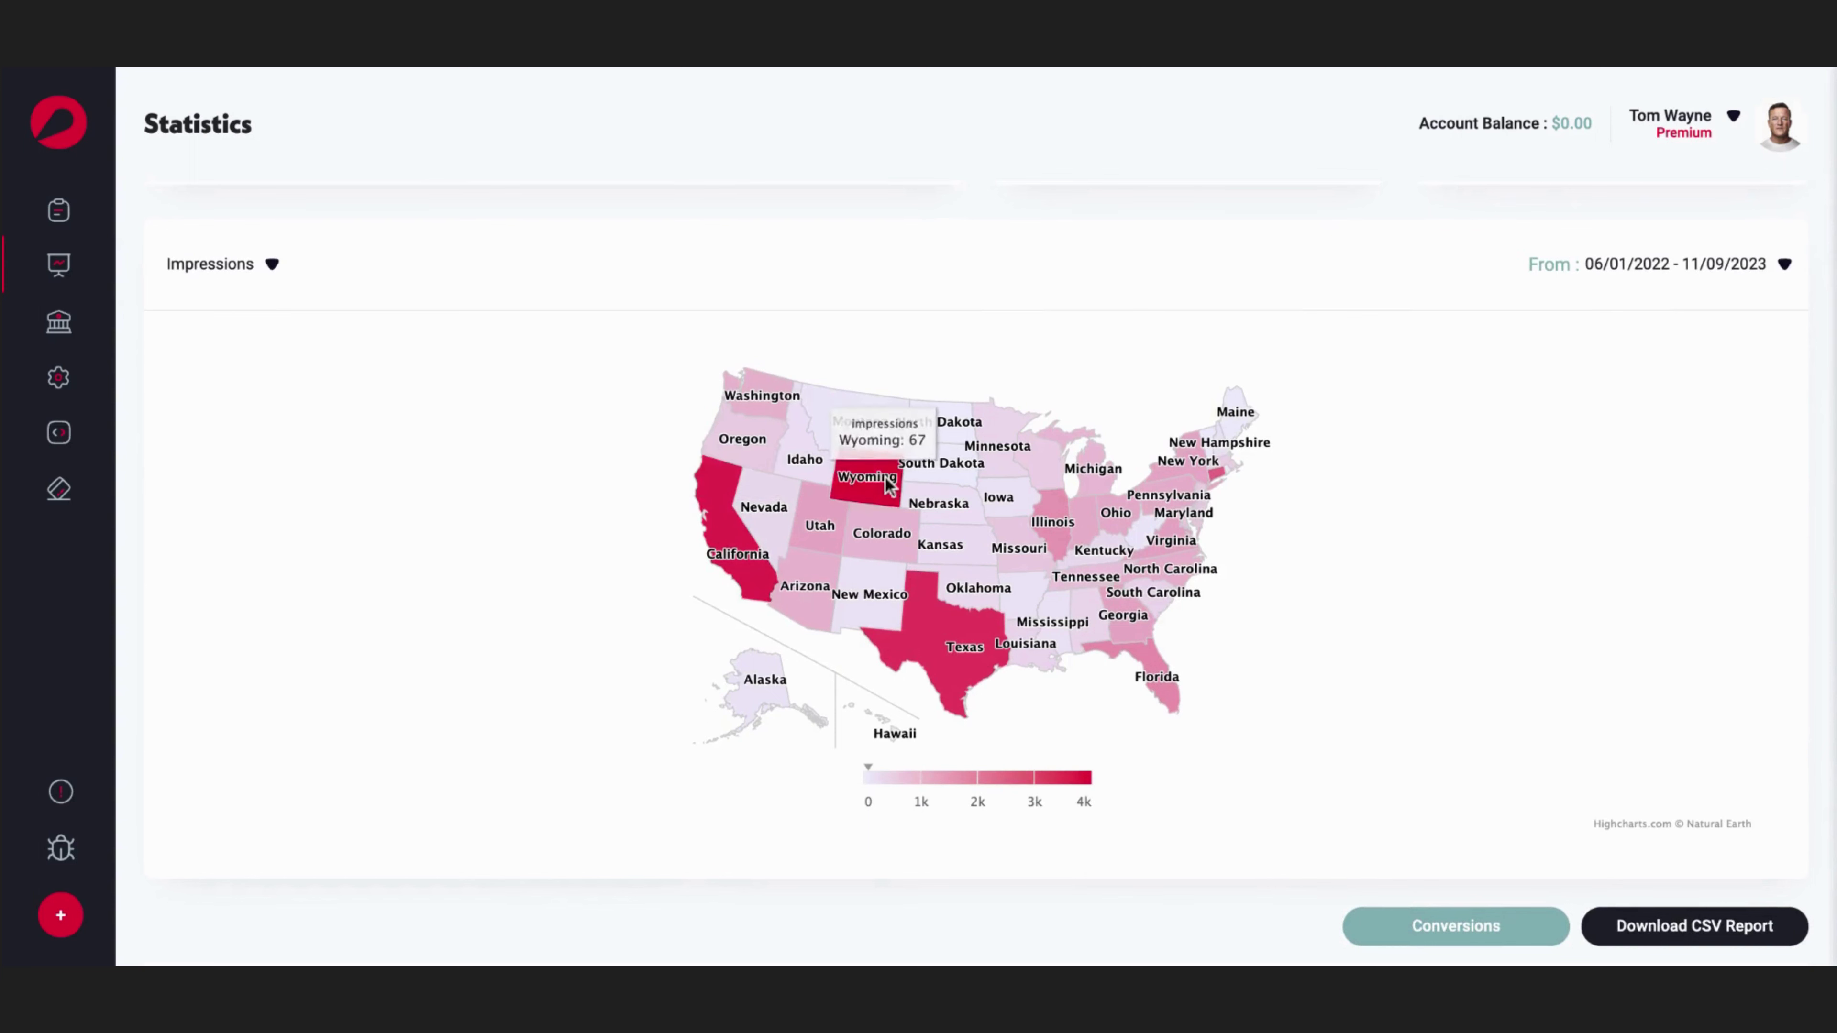
mouse_move(1047, 584)
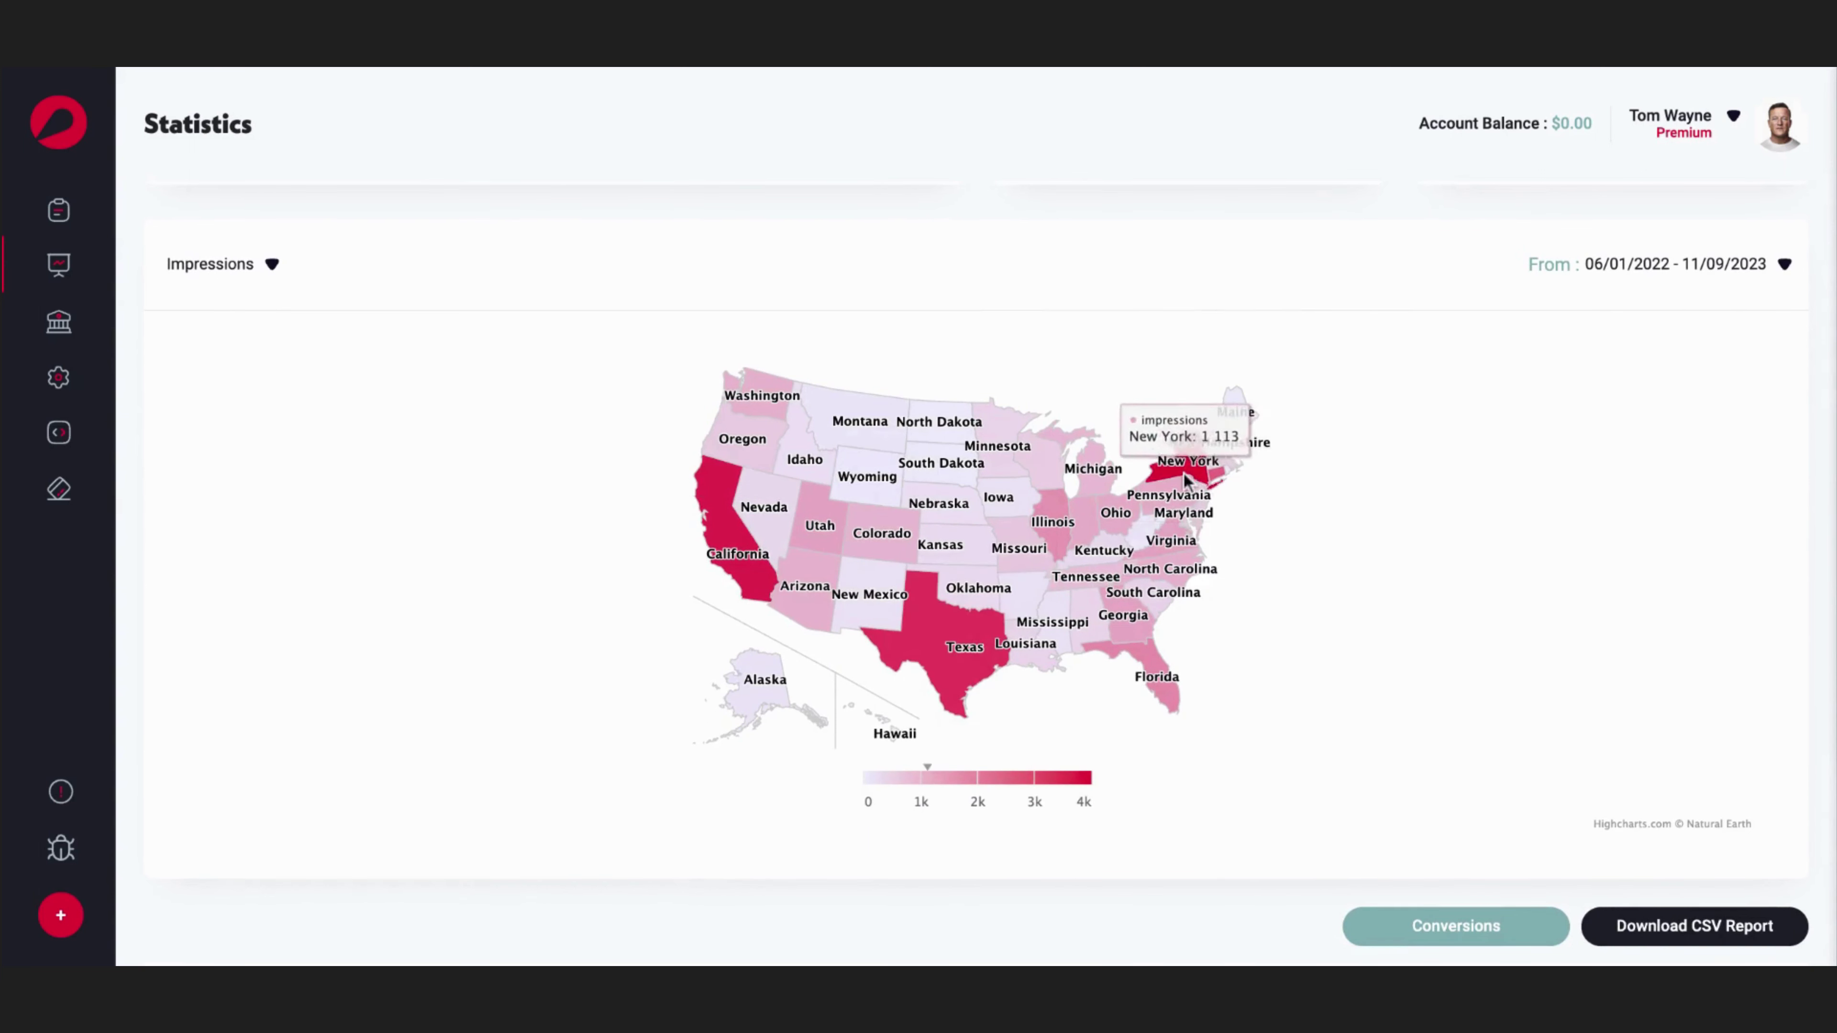
mouse_move(953, 641)
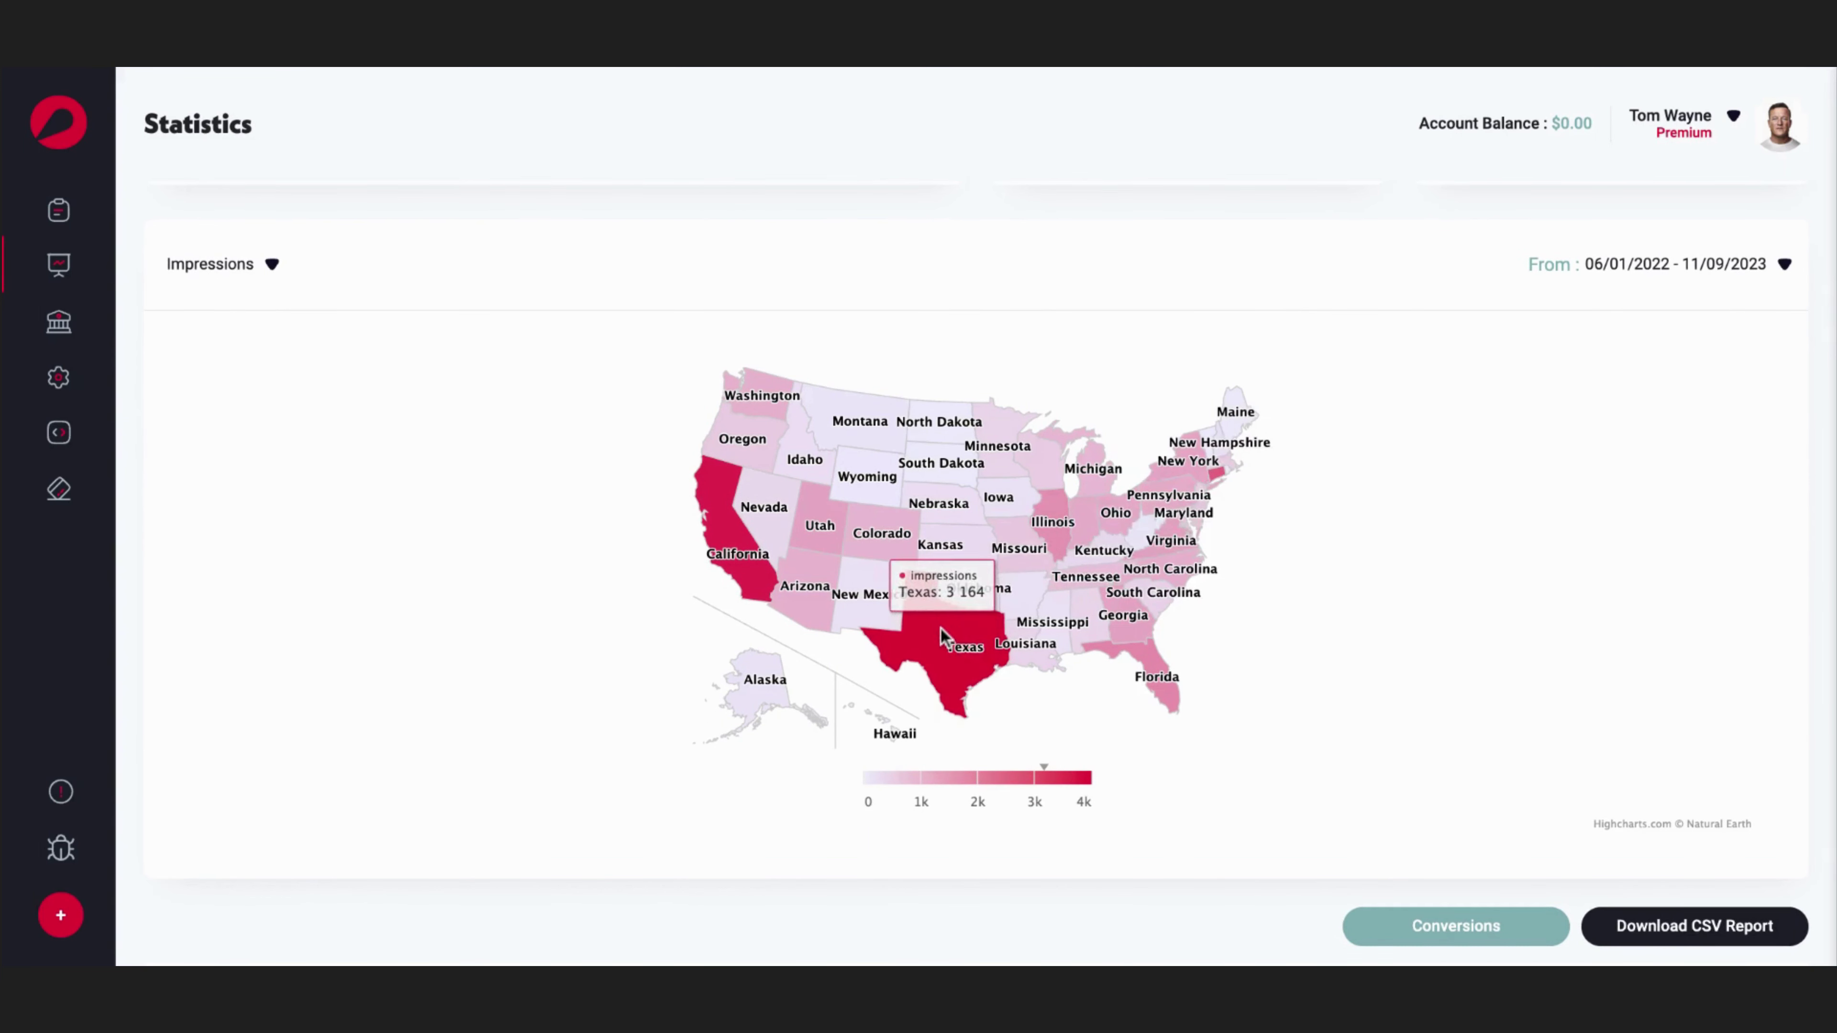
Step: Change the location map's metric to Clicks and check the value for Arizona
click(273, 266)
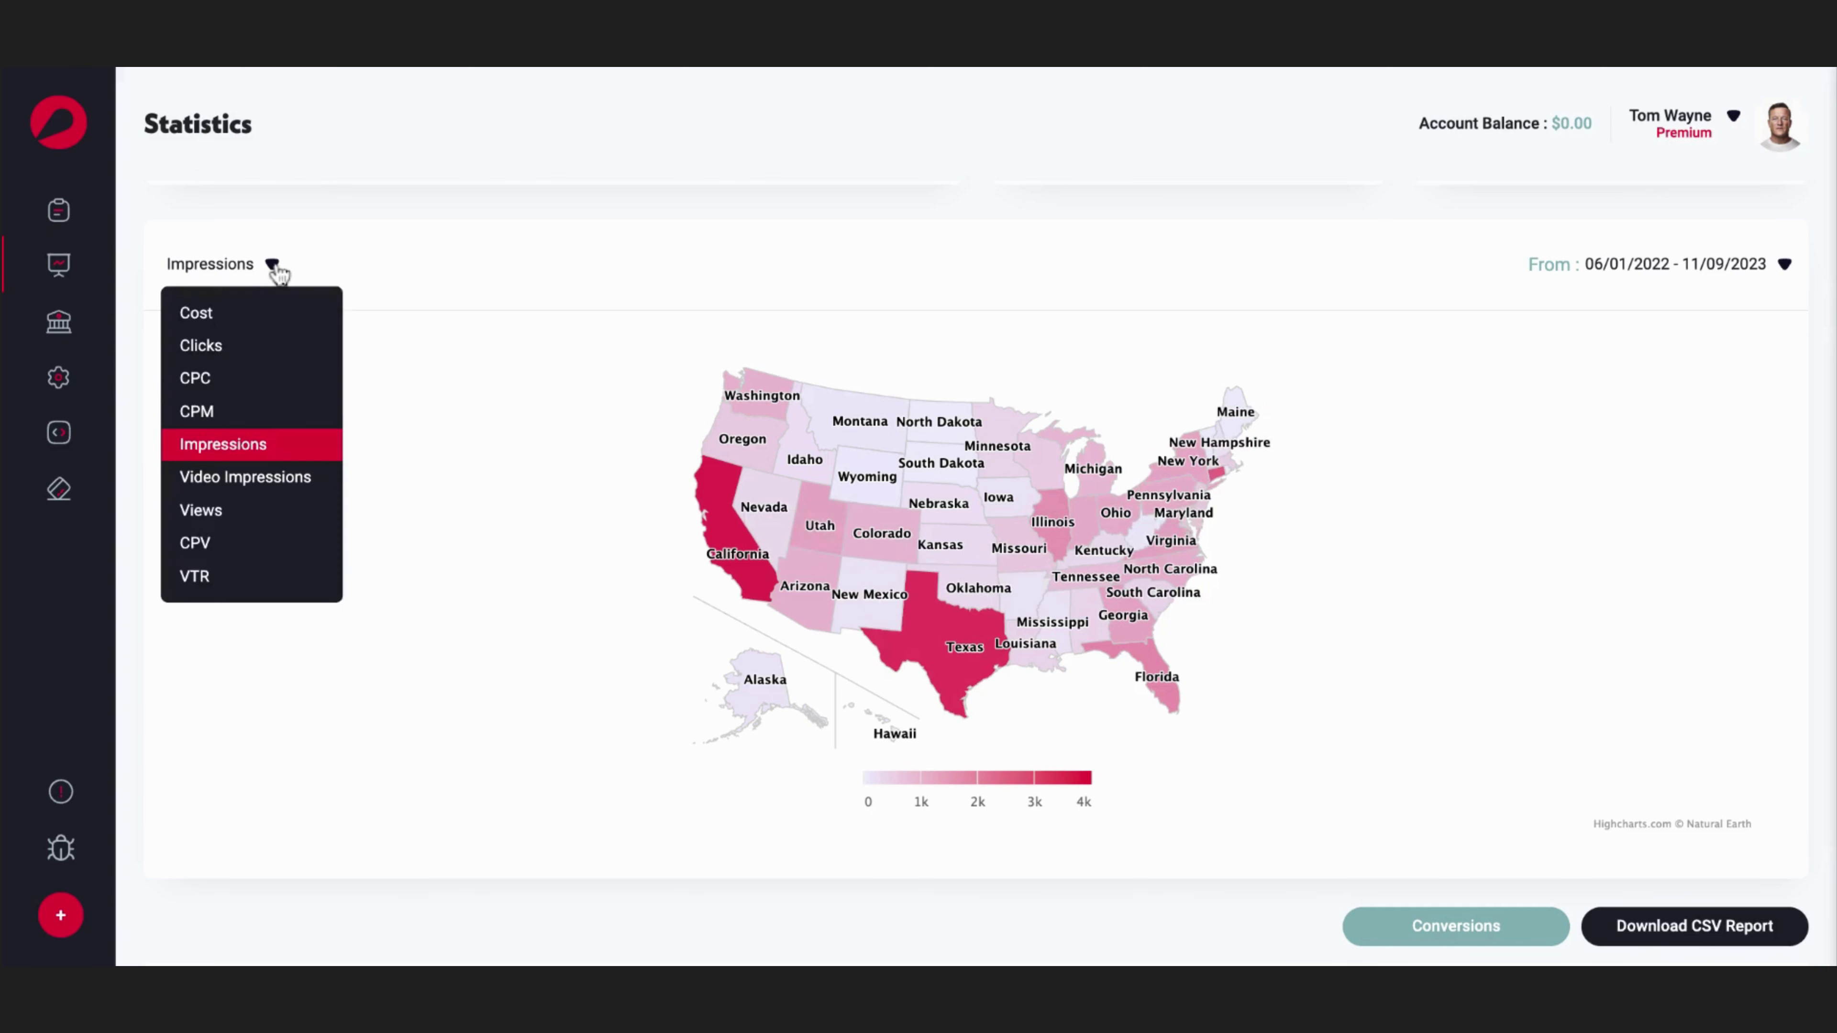
click(232, 347)
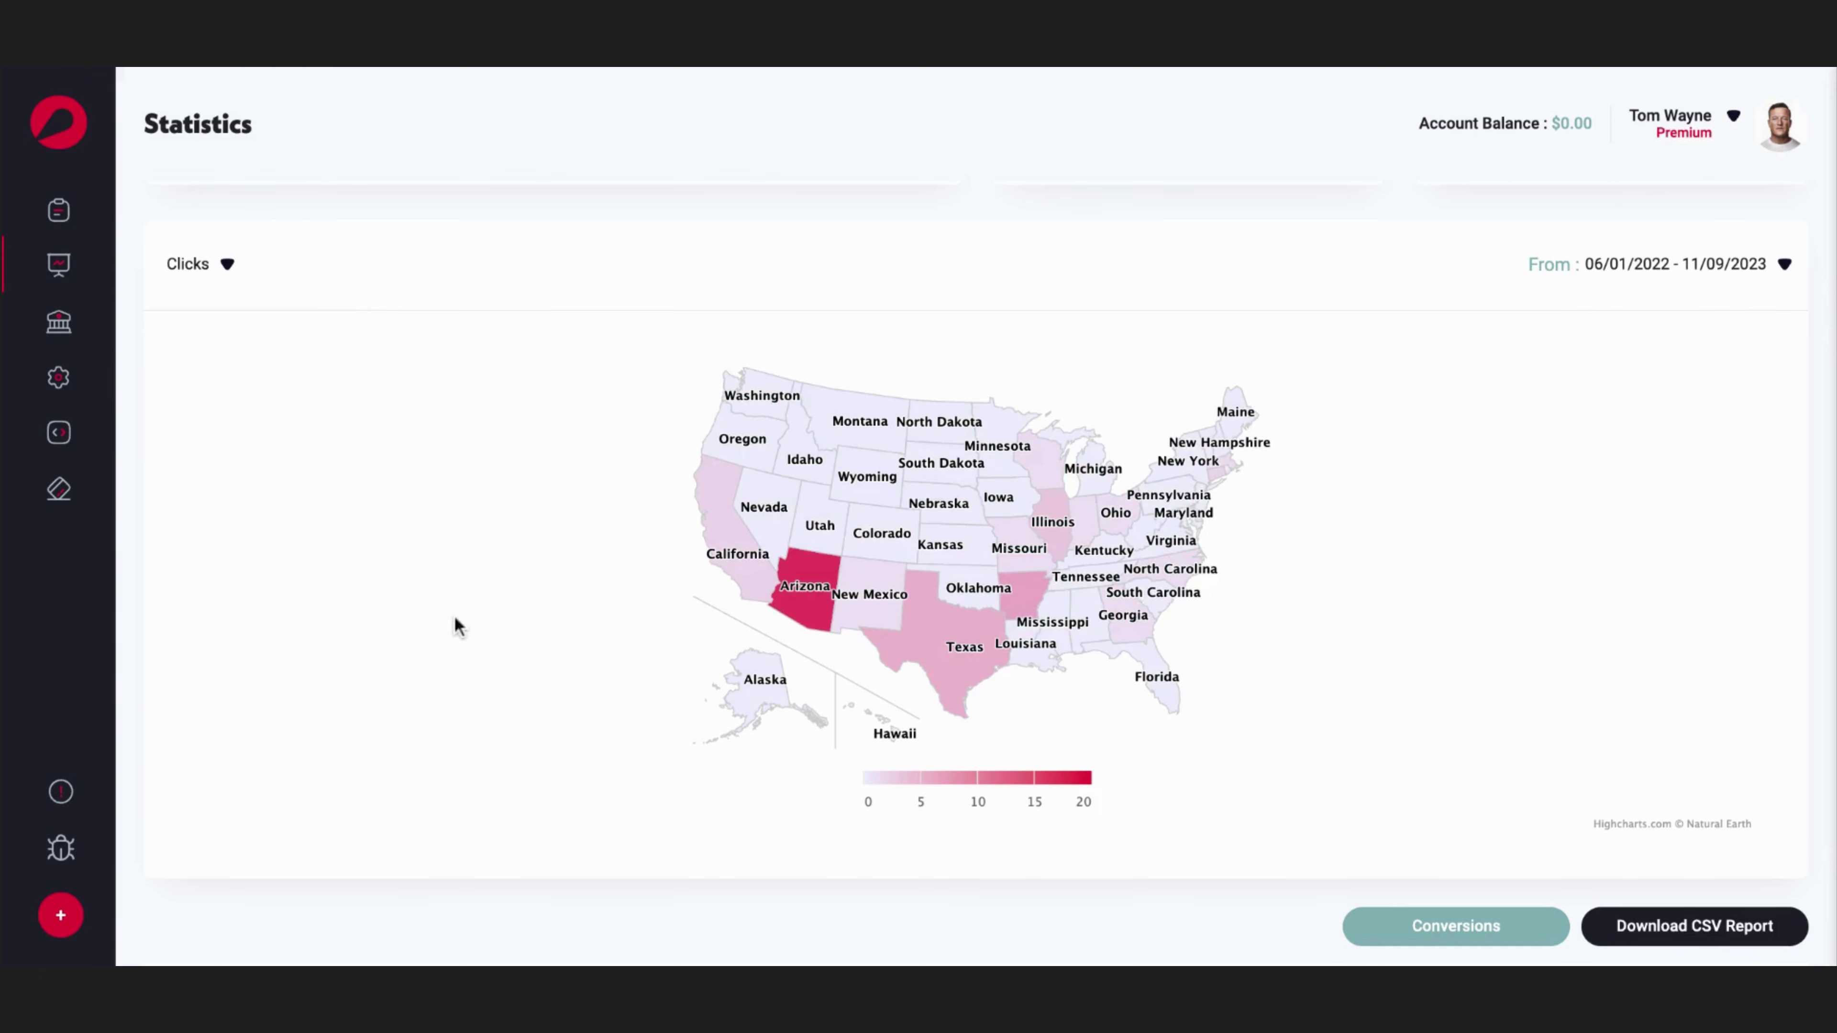
mouse_move(809, 614)
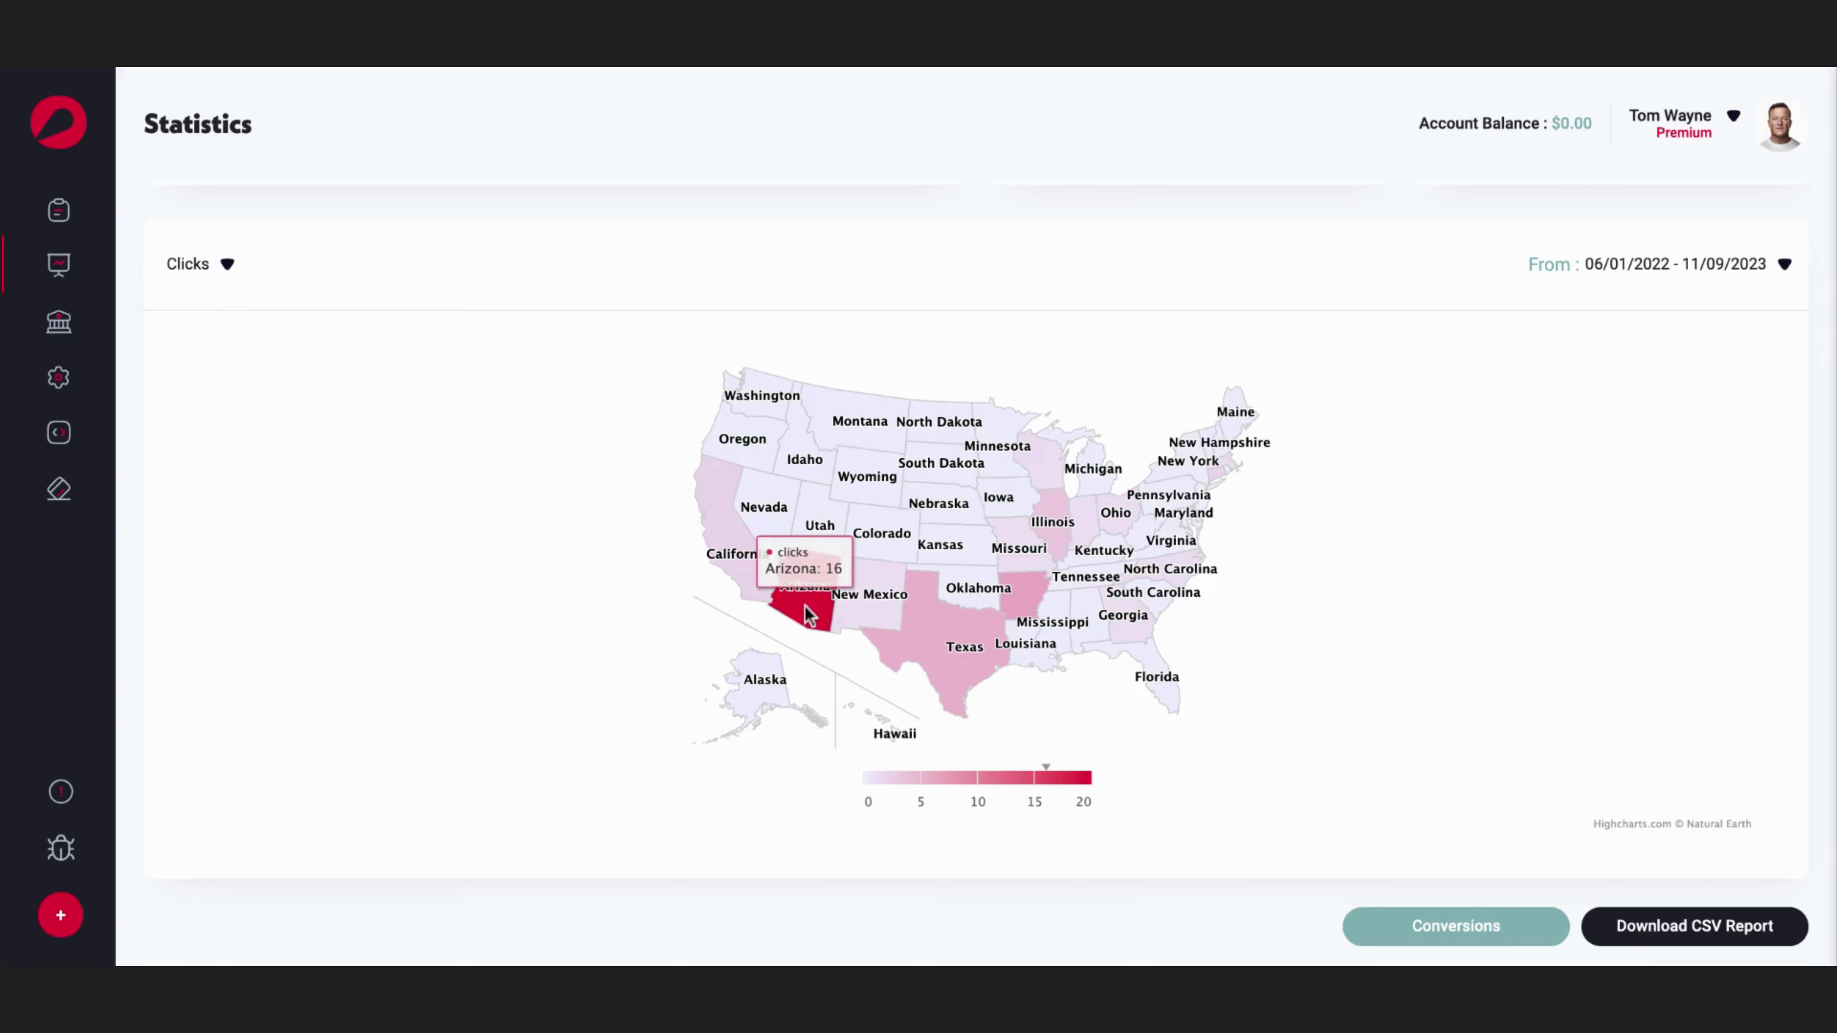
mouse_move(939, 649)
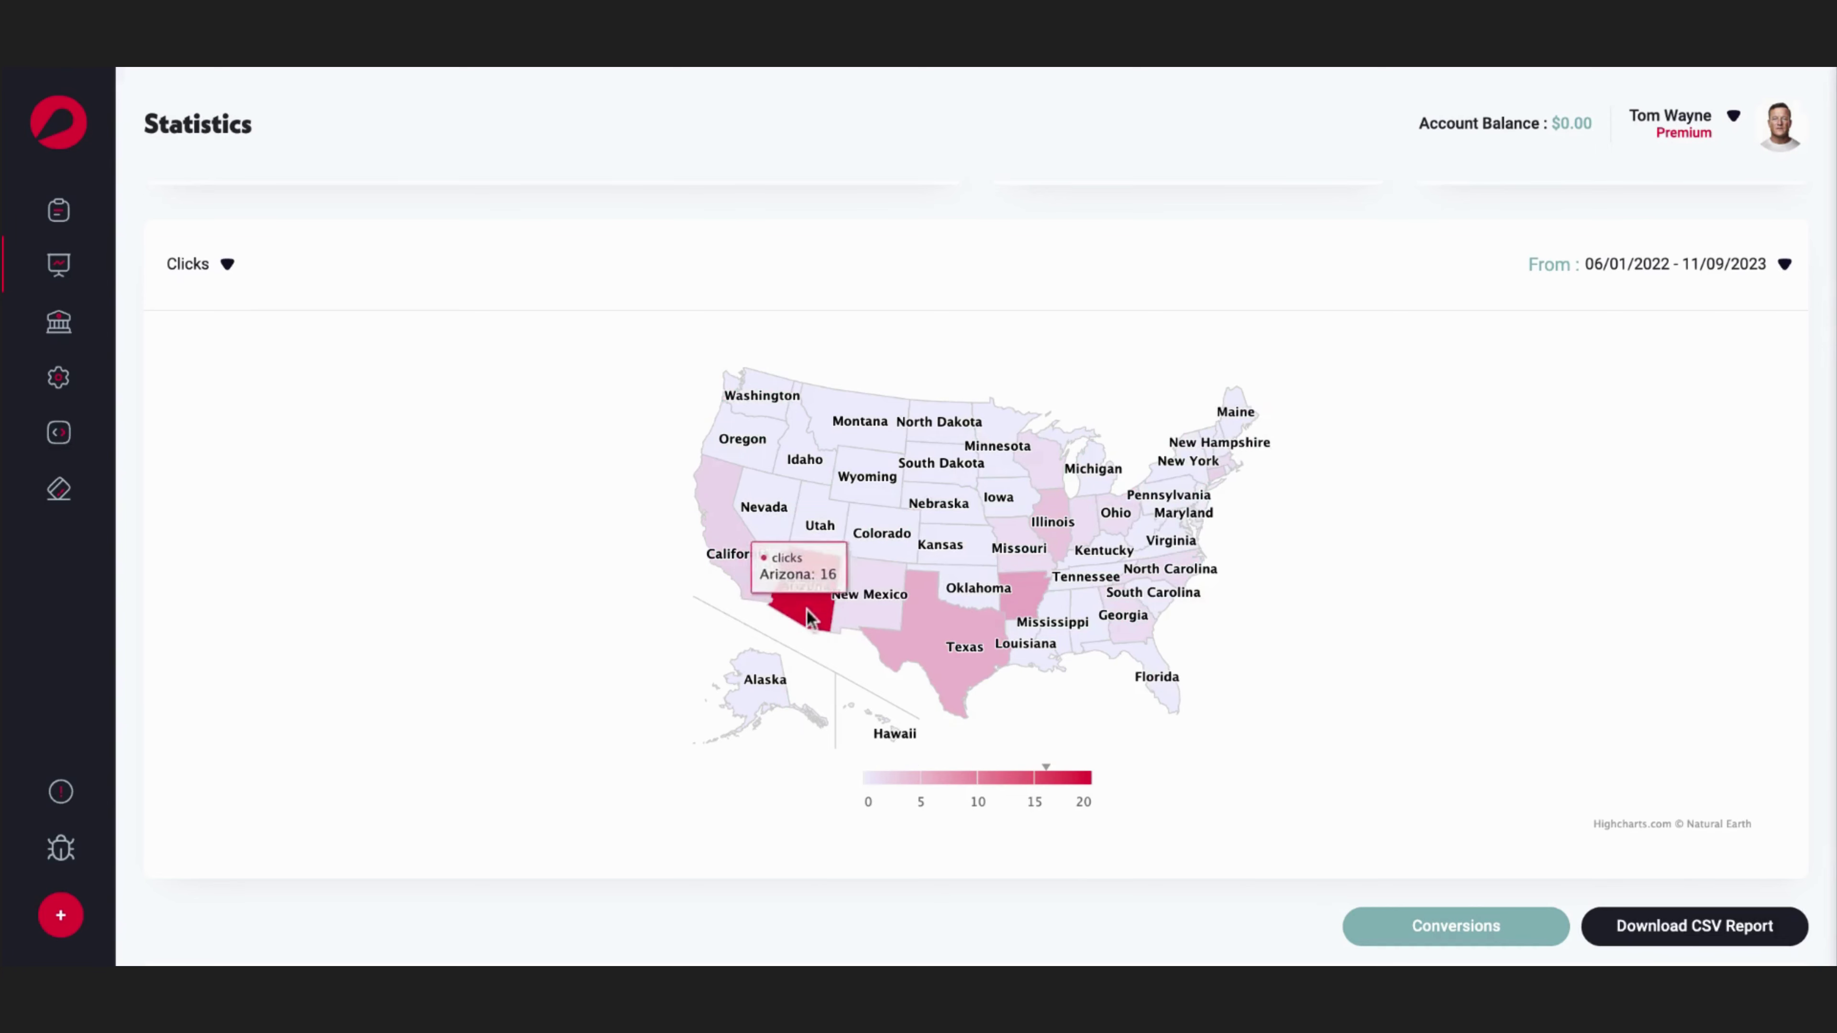
Step: Sort the locations table by clicks in descending order
scroll(551, 652, down, 8)
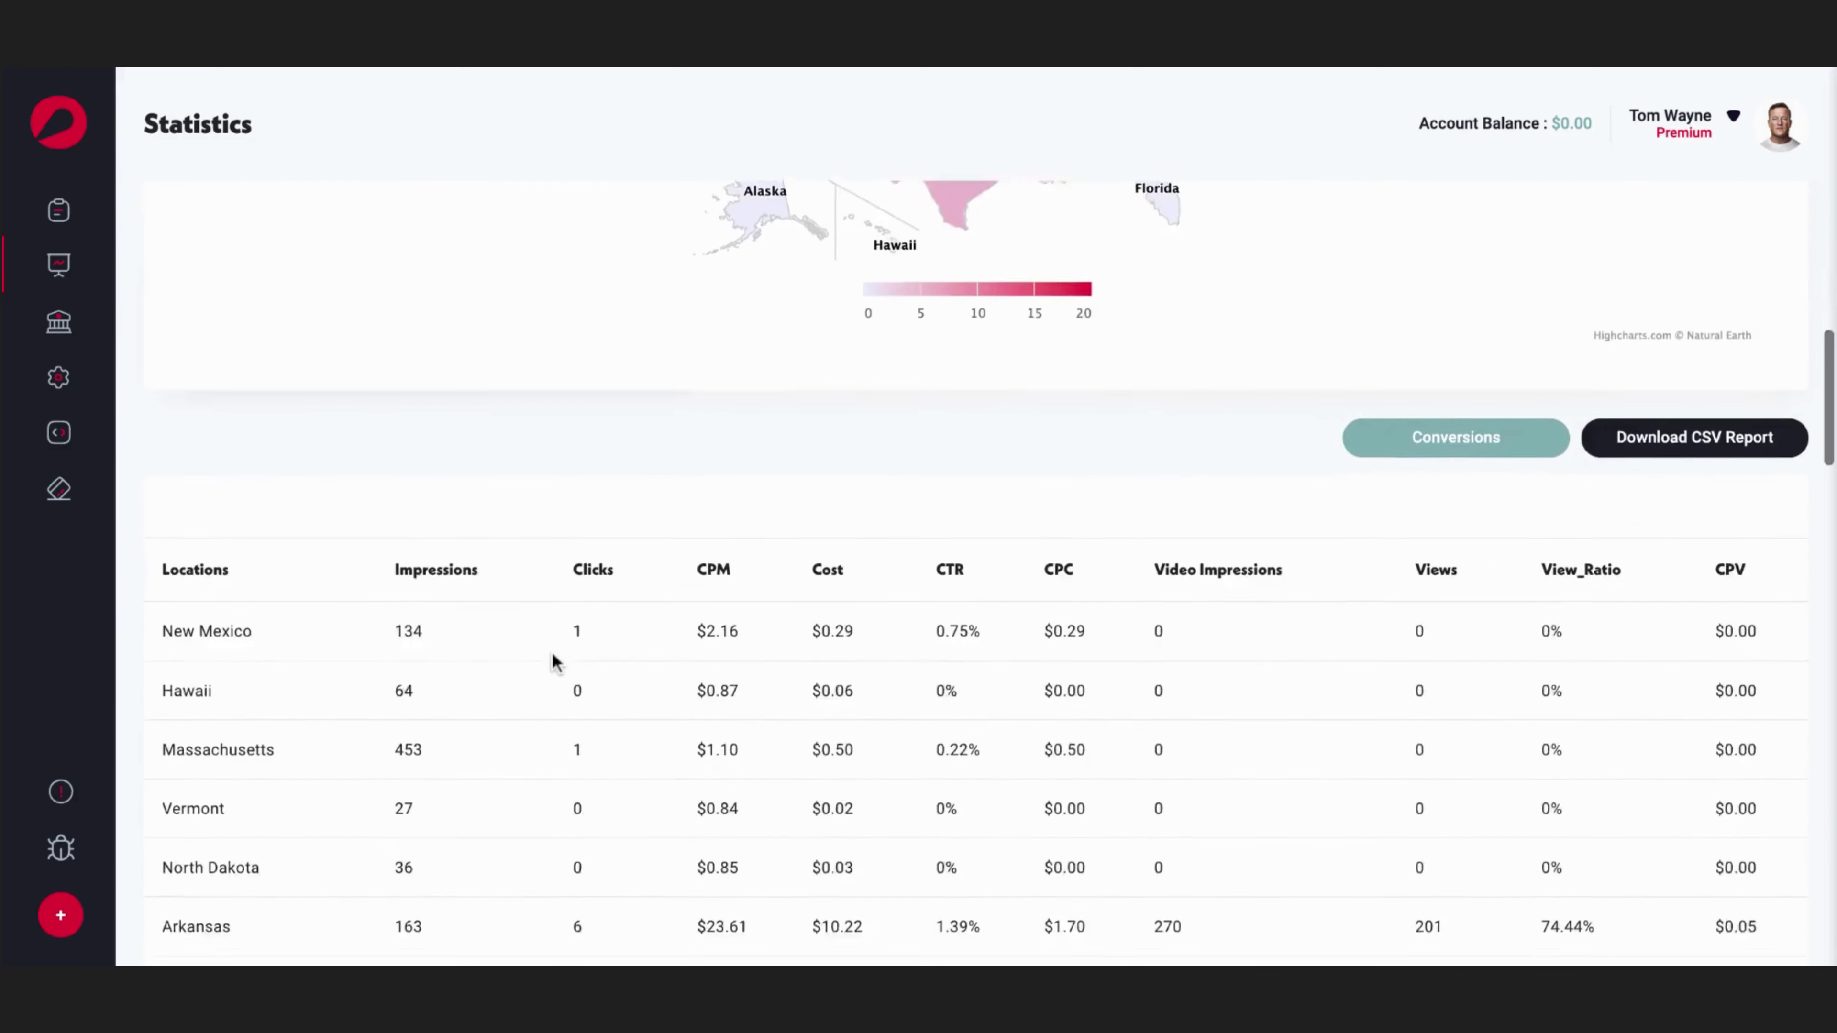
scroll(551, 652, down, 2)
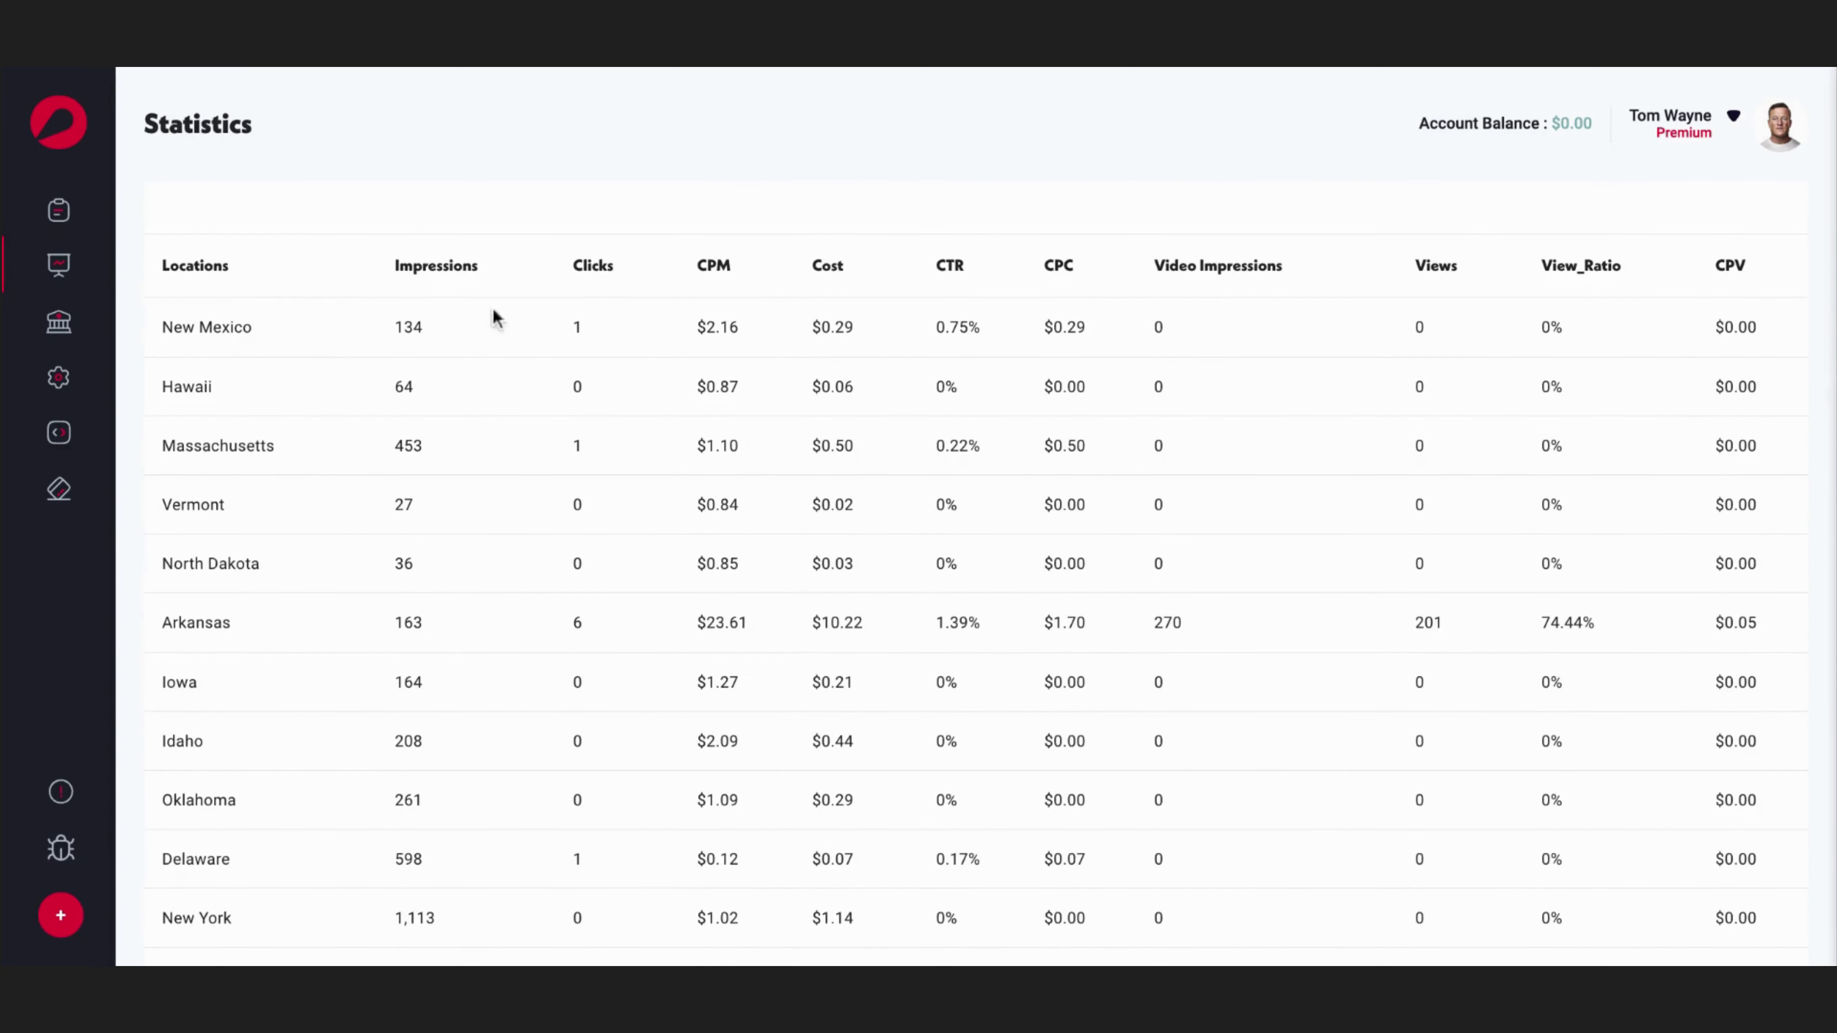
click(626, 273)
click(629, 275)
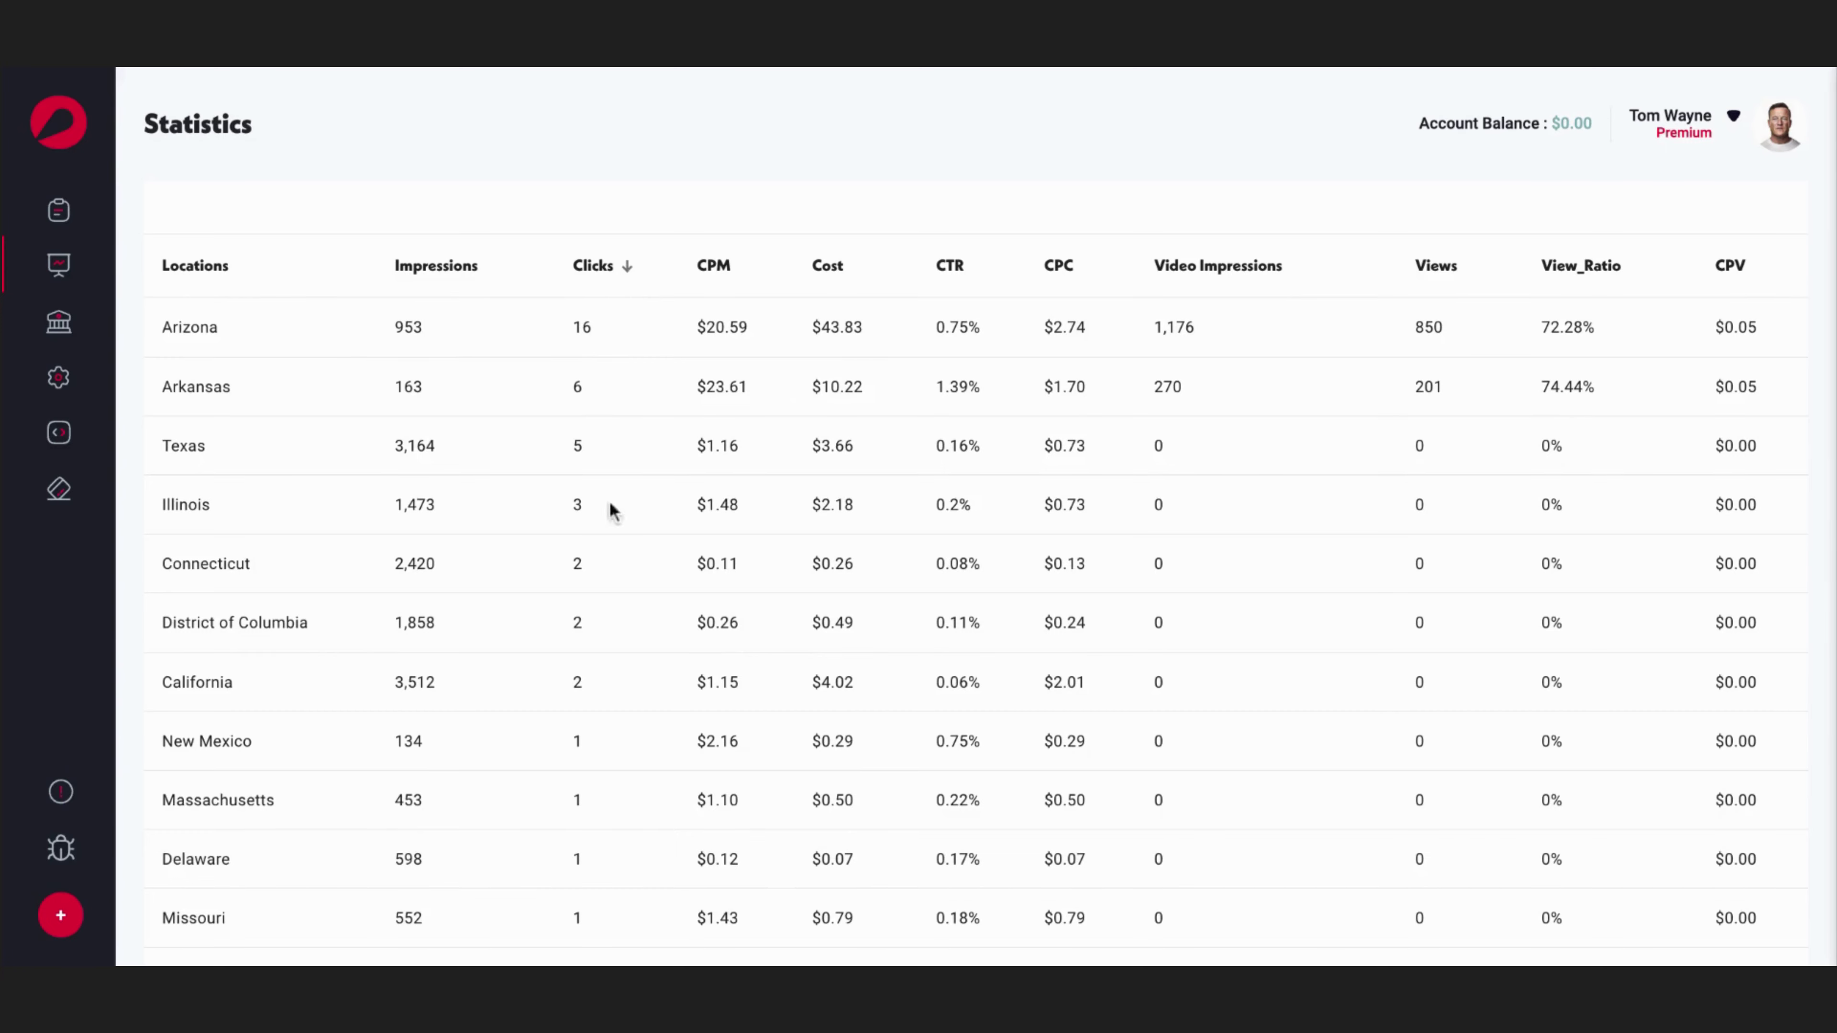
Step: Add the Cnvs. metric for Topple_DynamicValue_ConversionTag to the locations table and review its values per state
scroll(626, 638, up, 15)
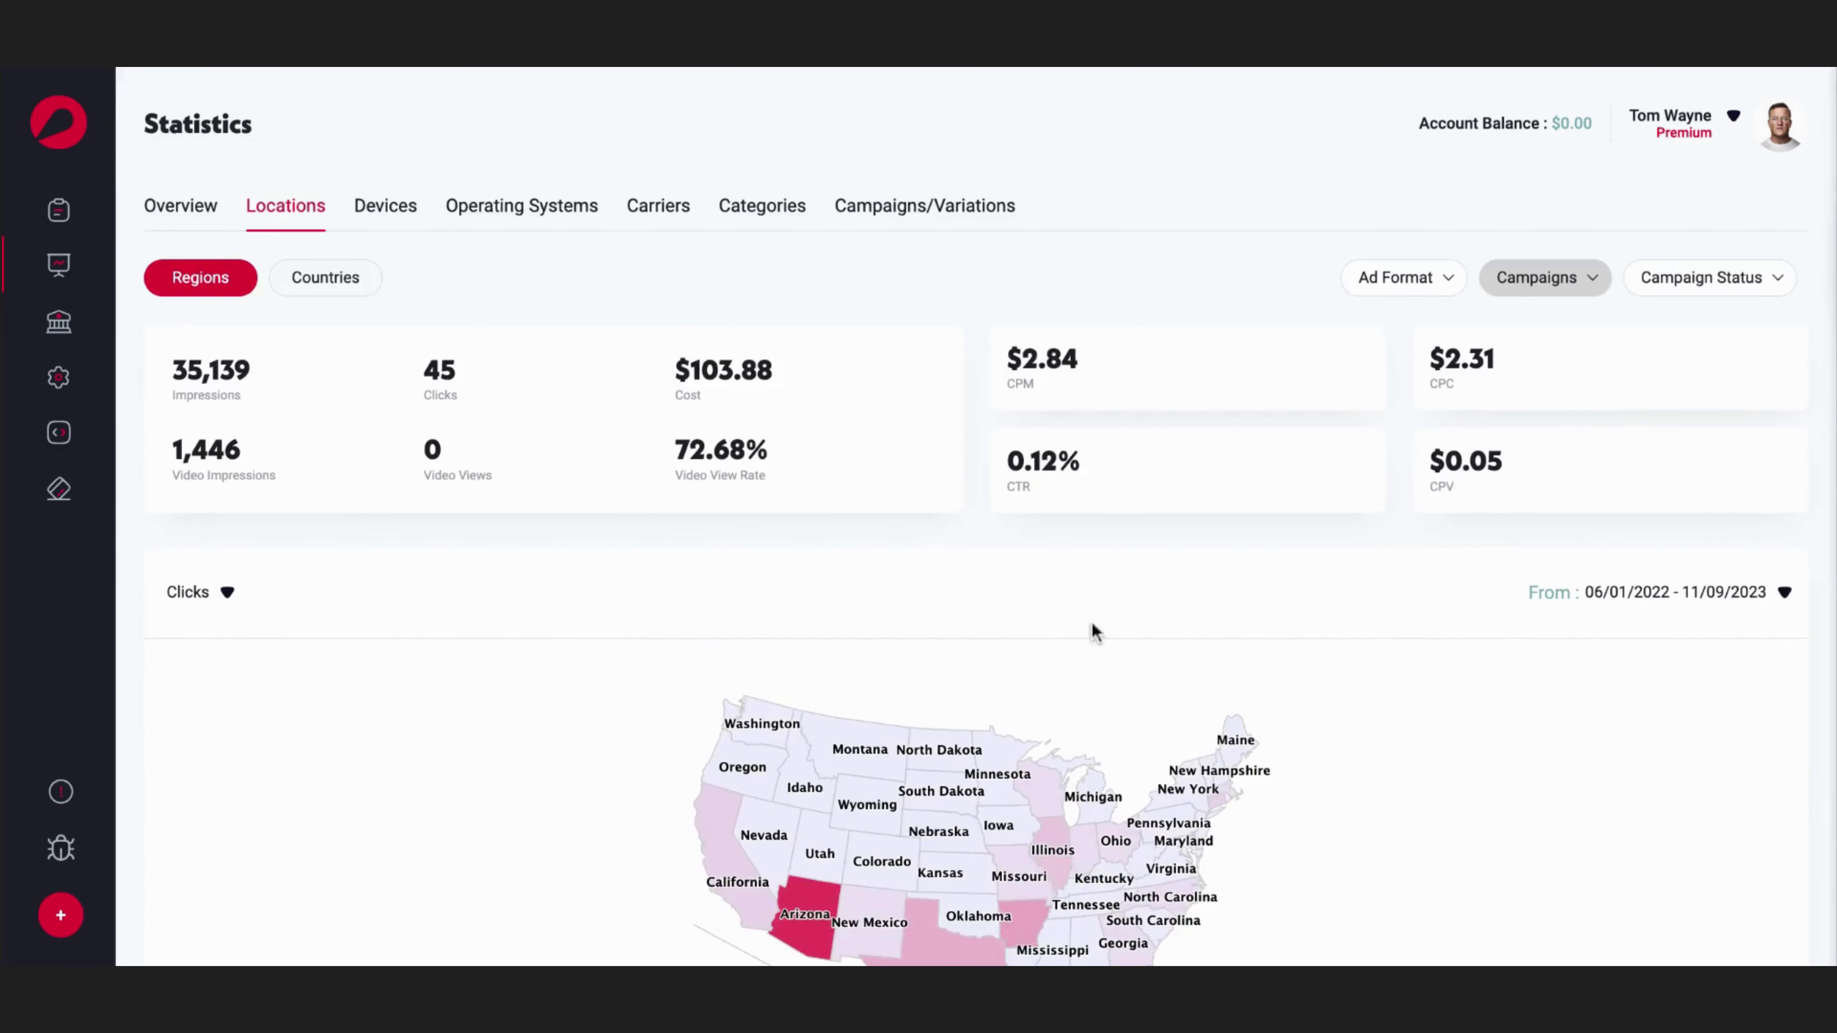
scroll(1463, 688, down, 10)
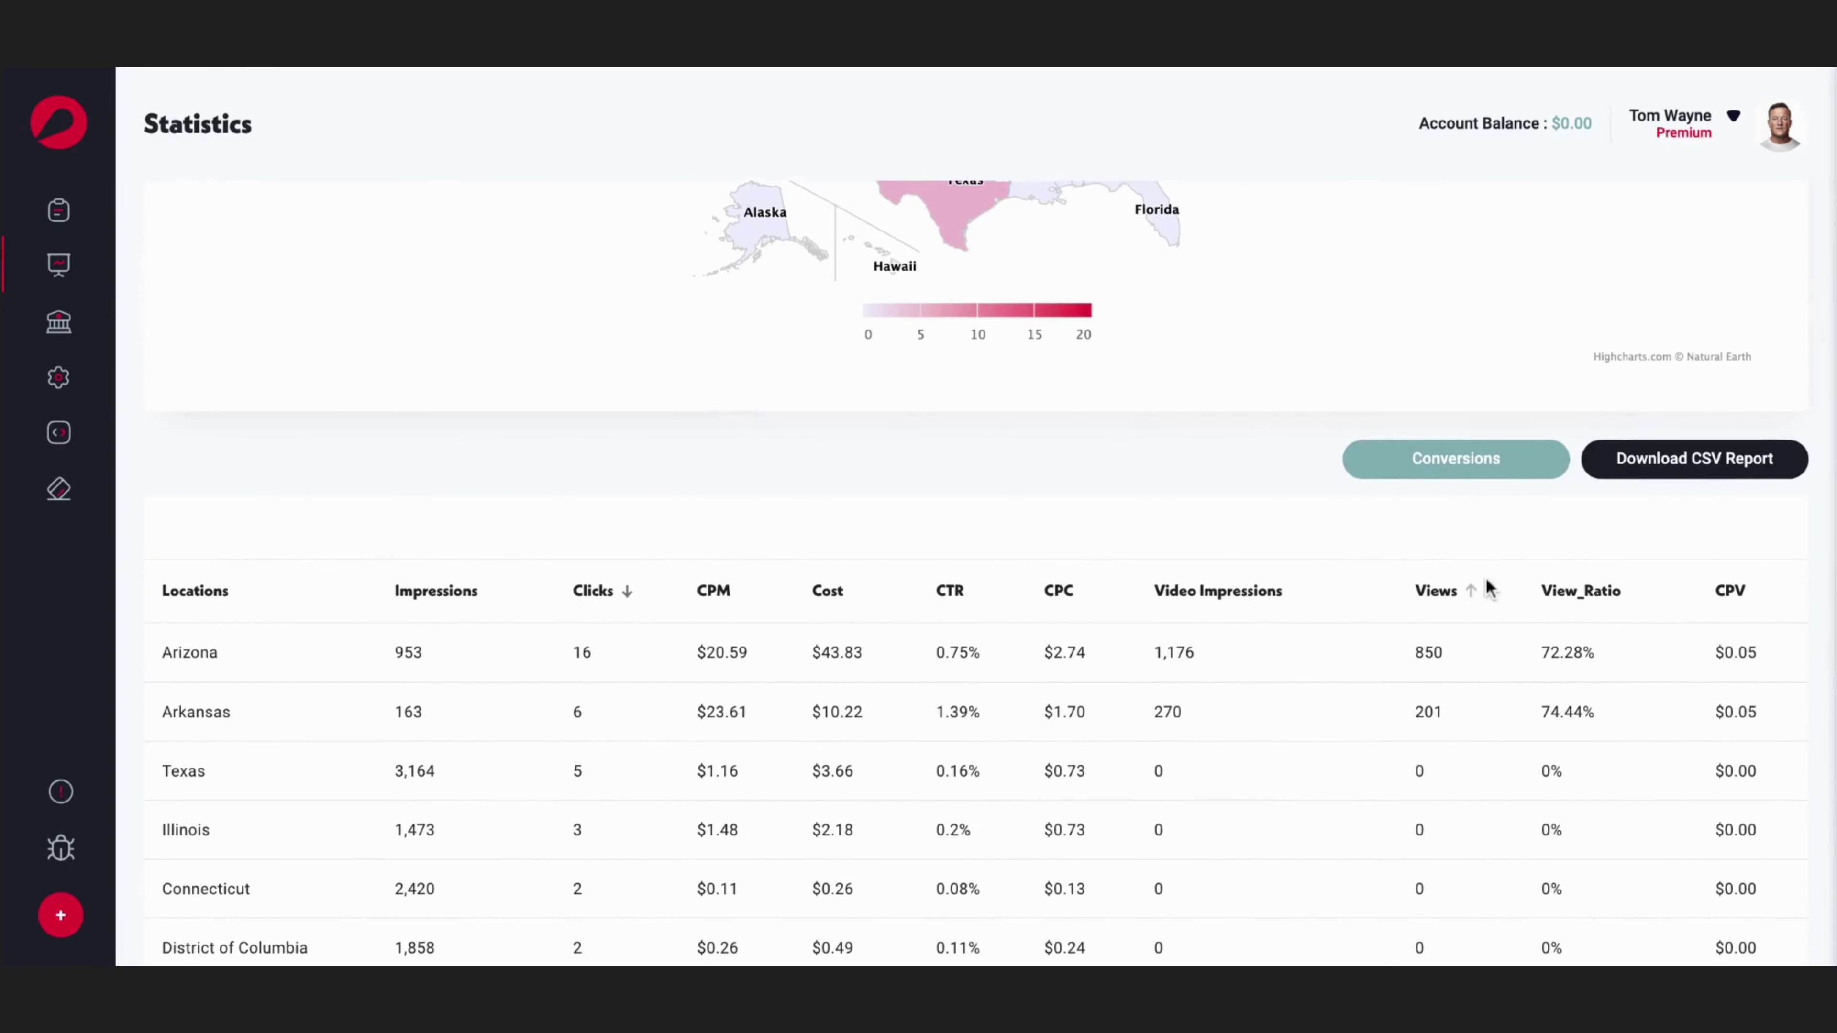
click(1458, 474)
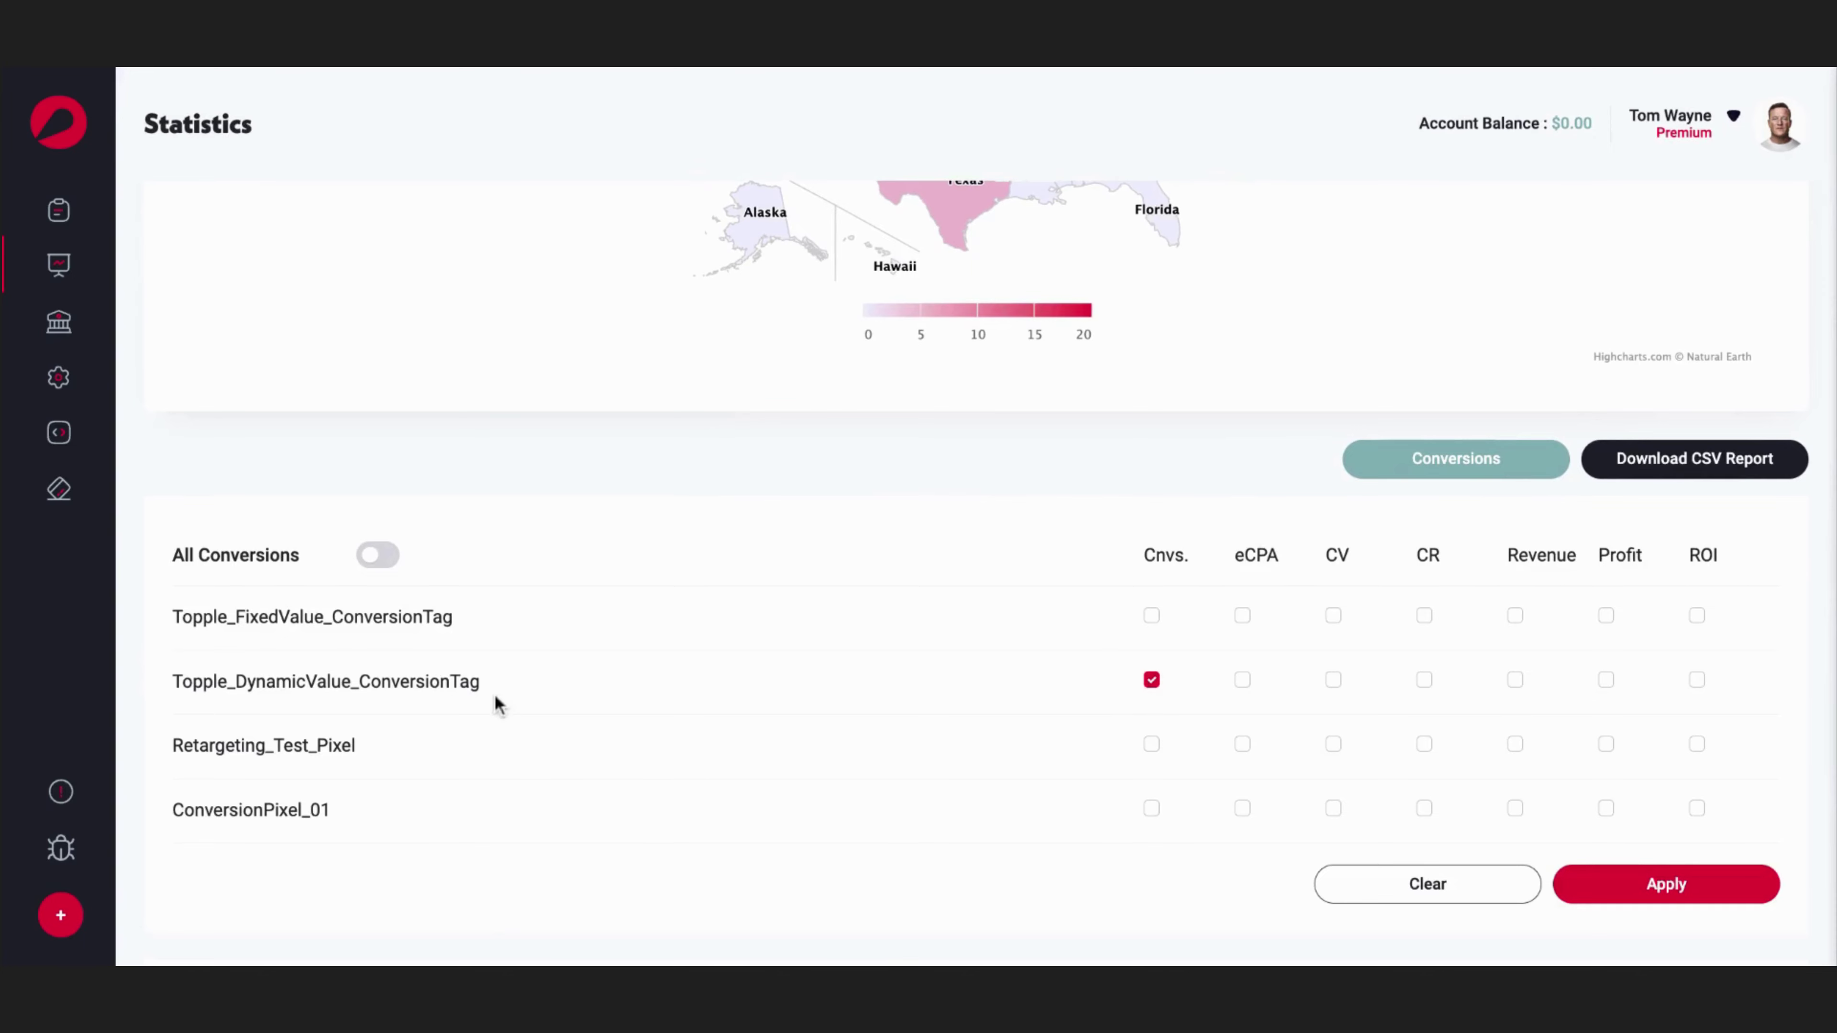
click(1678, 896)
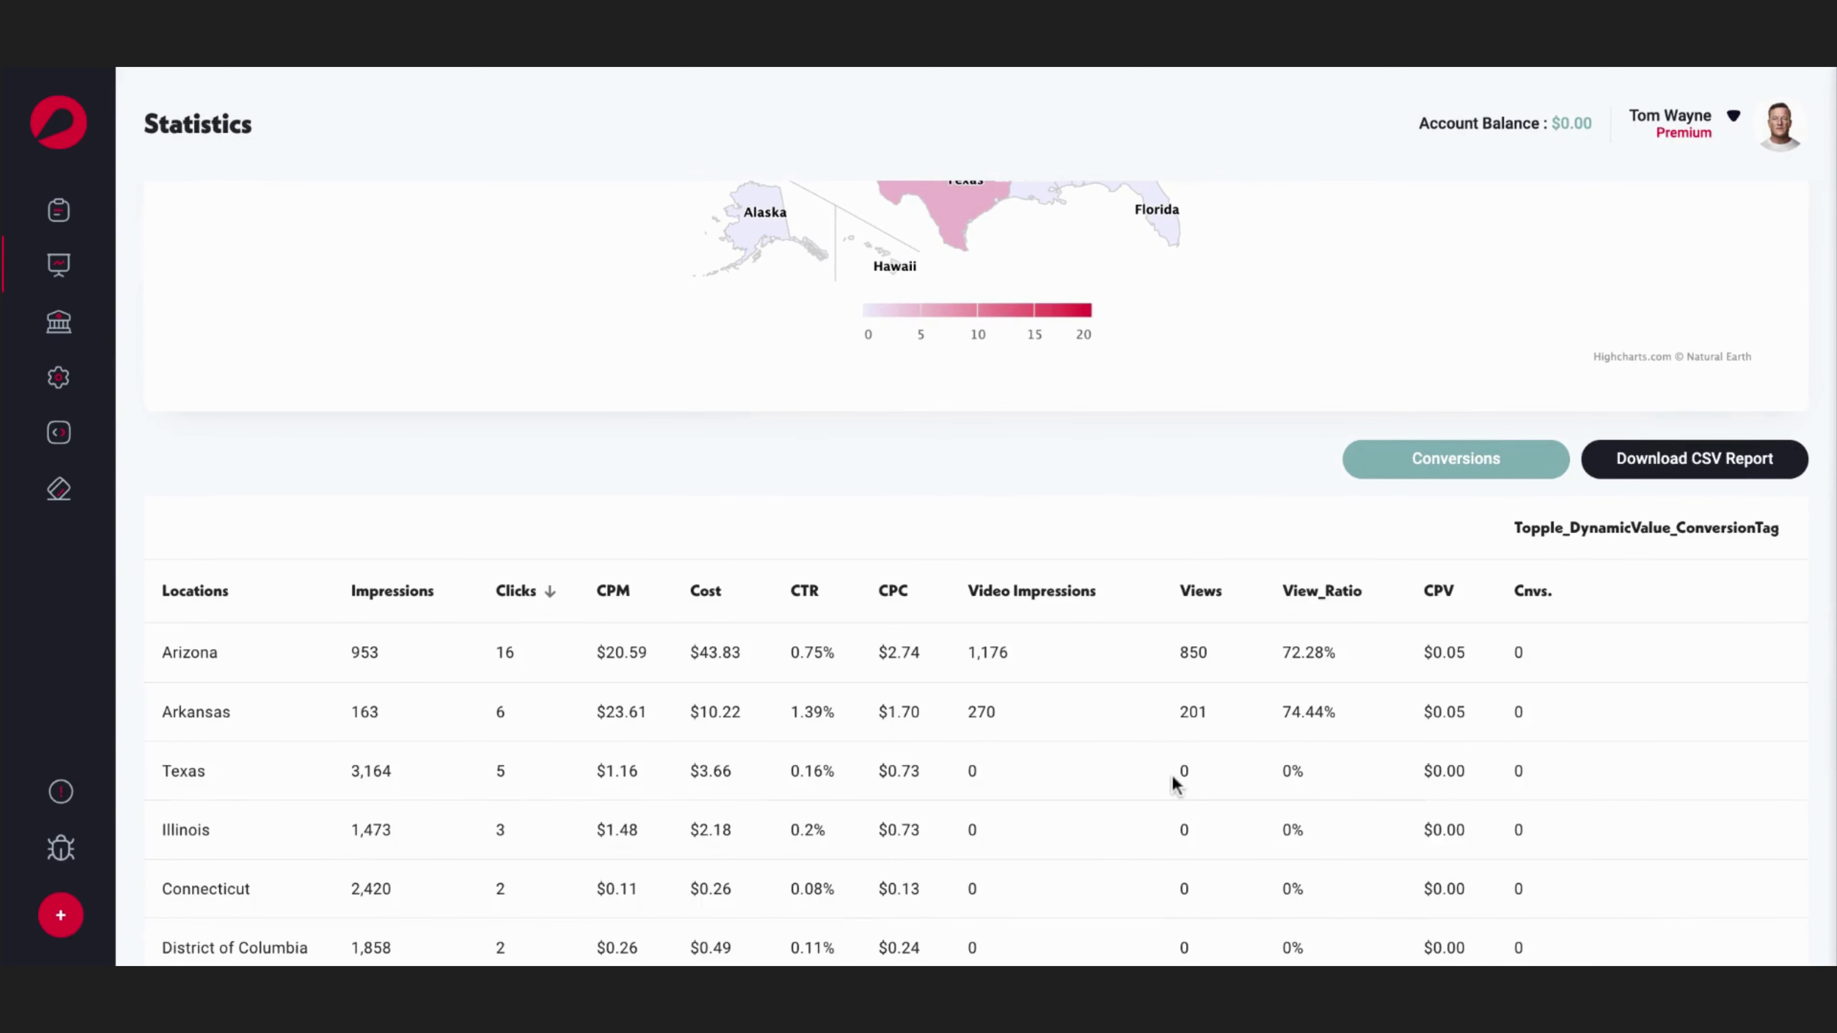
scroll(1171, 774, down, 3)
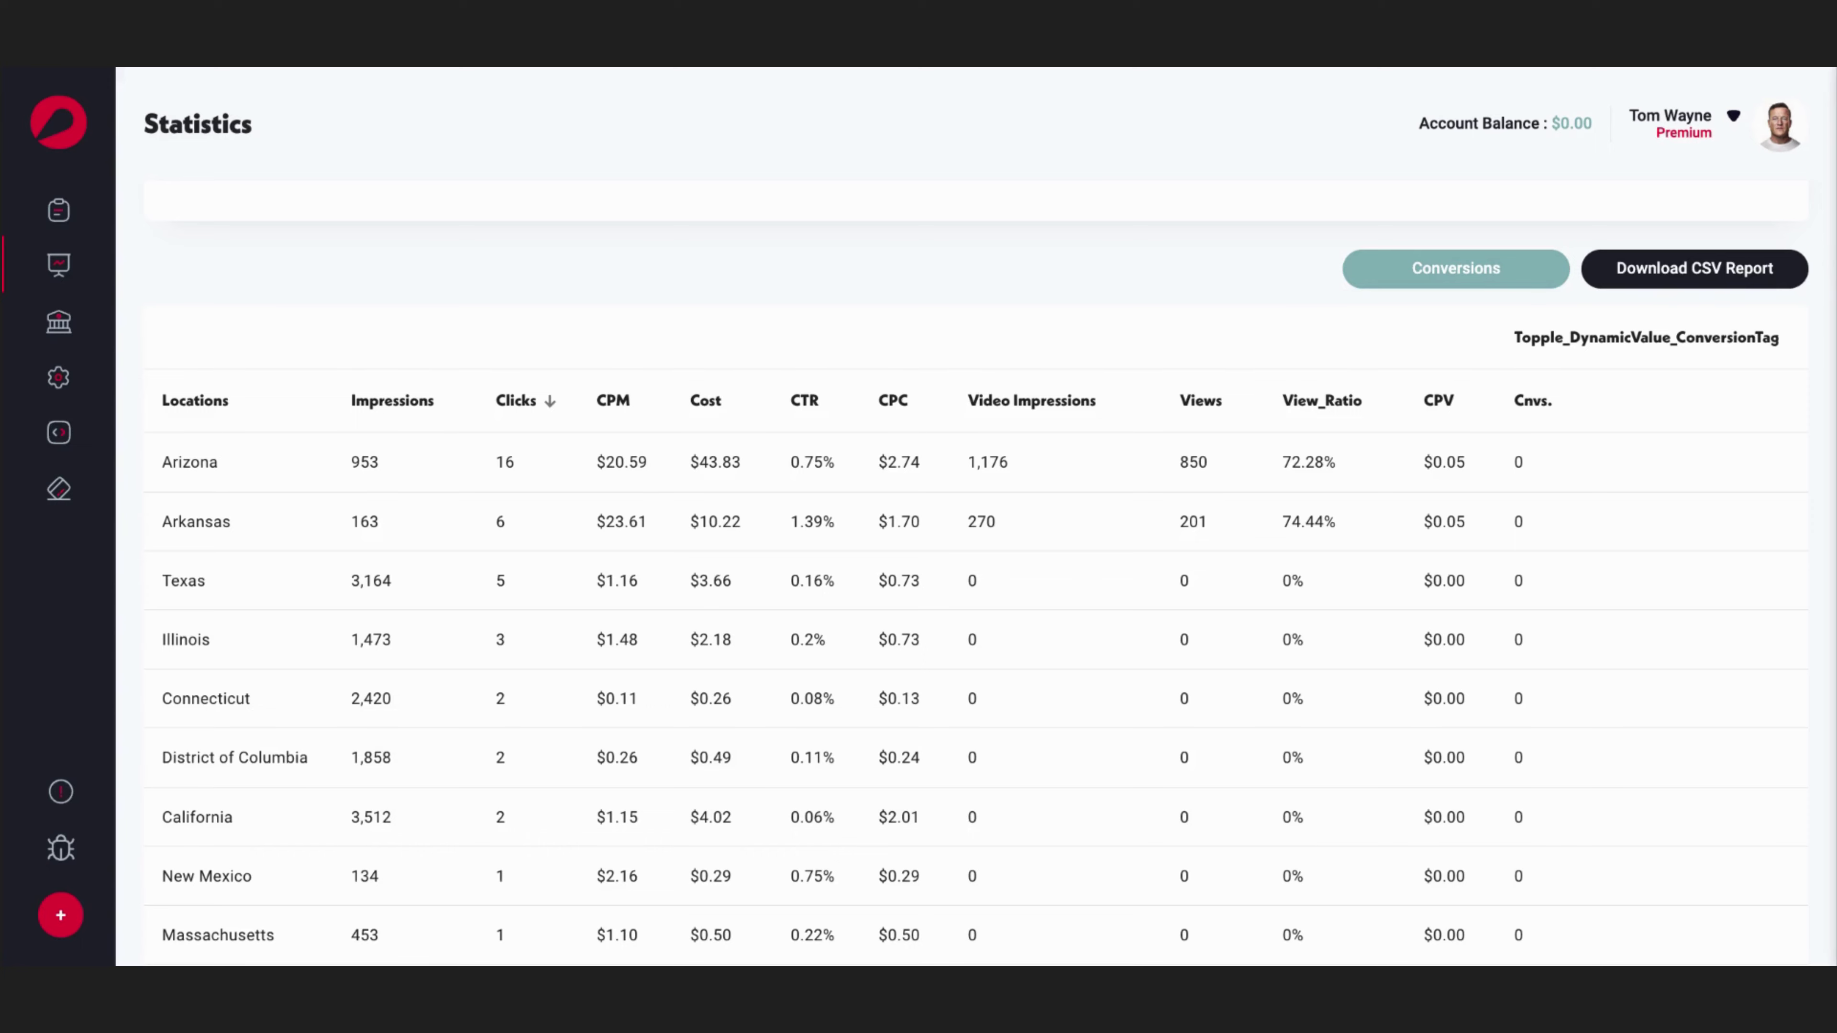
Step: View the device statistics, and examine the chart and table of the operating systems statistics
scroll(791, 484, up, 15)
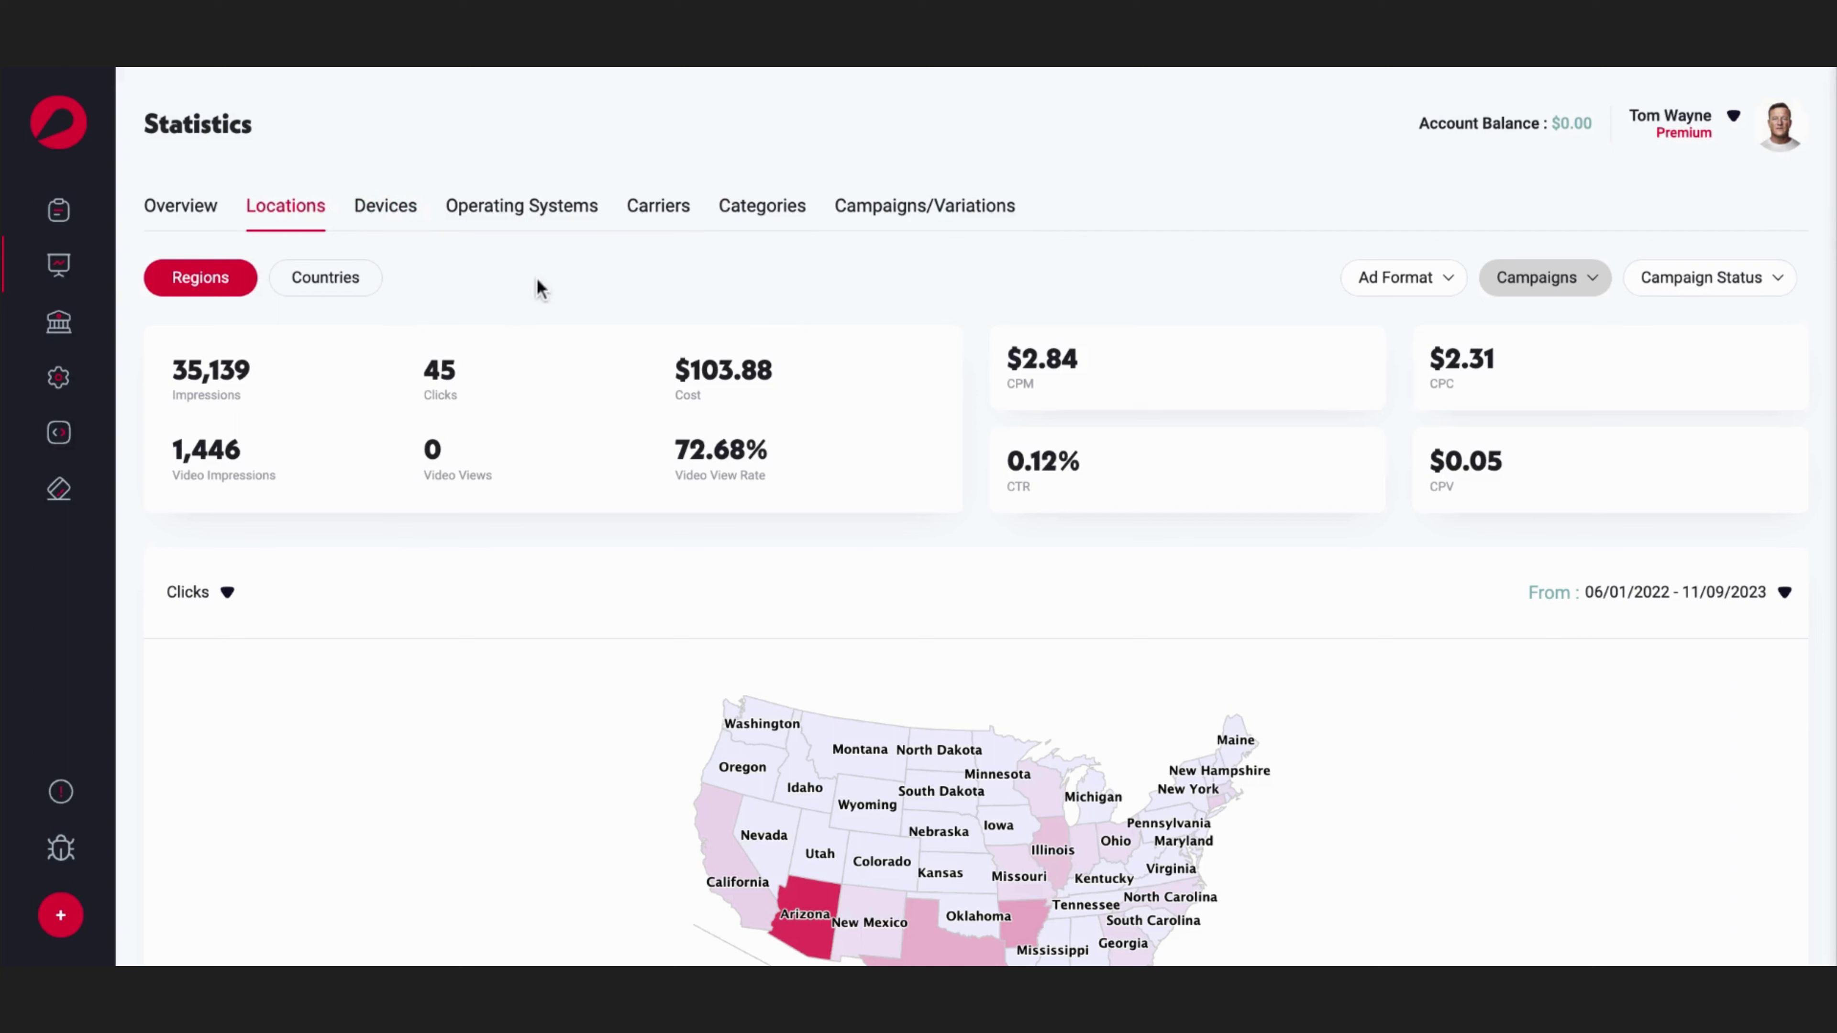
click(384, 218)
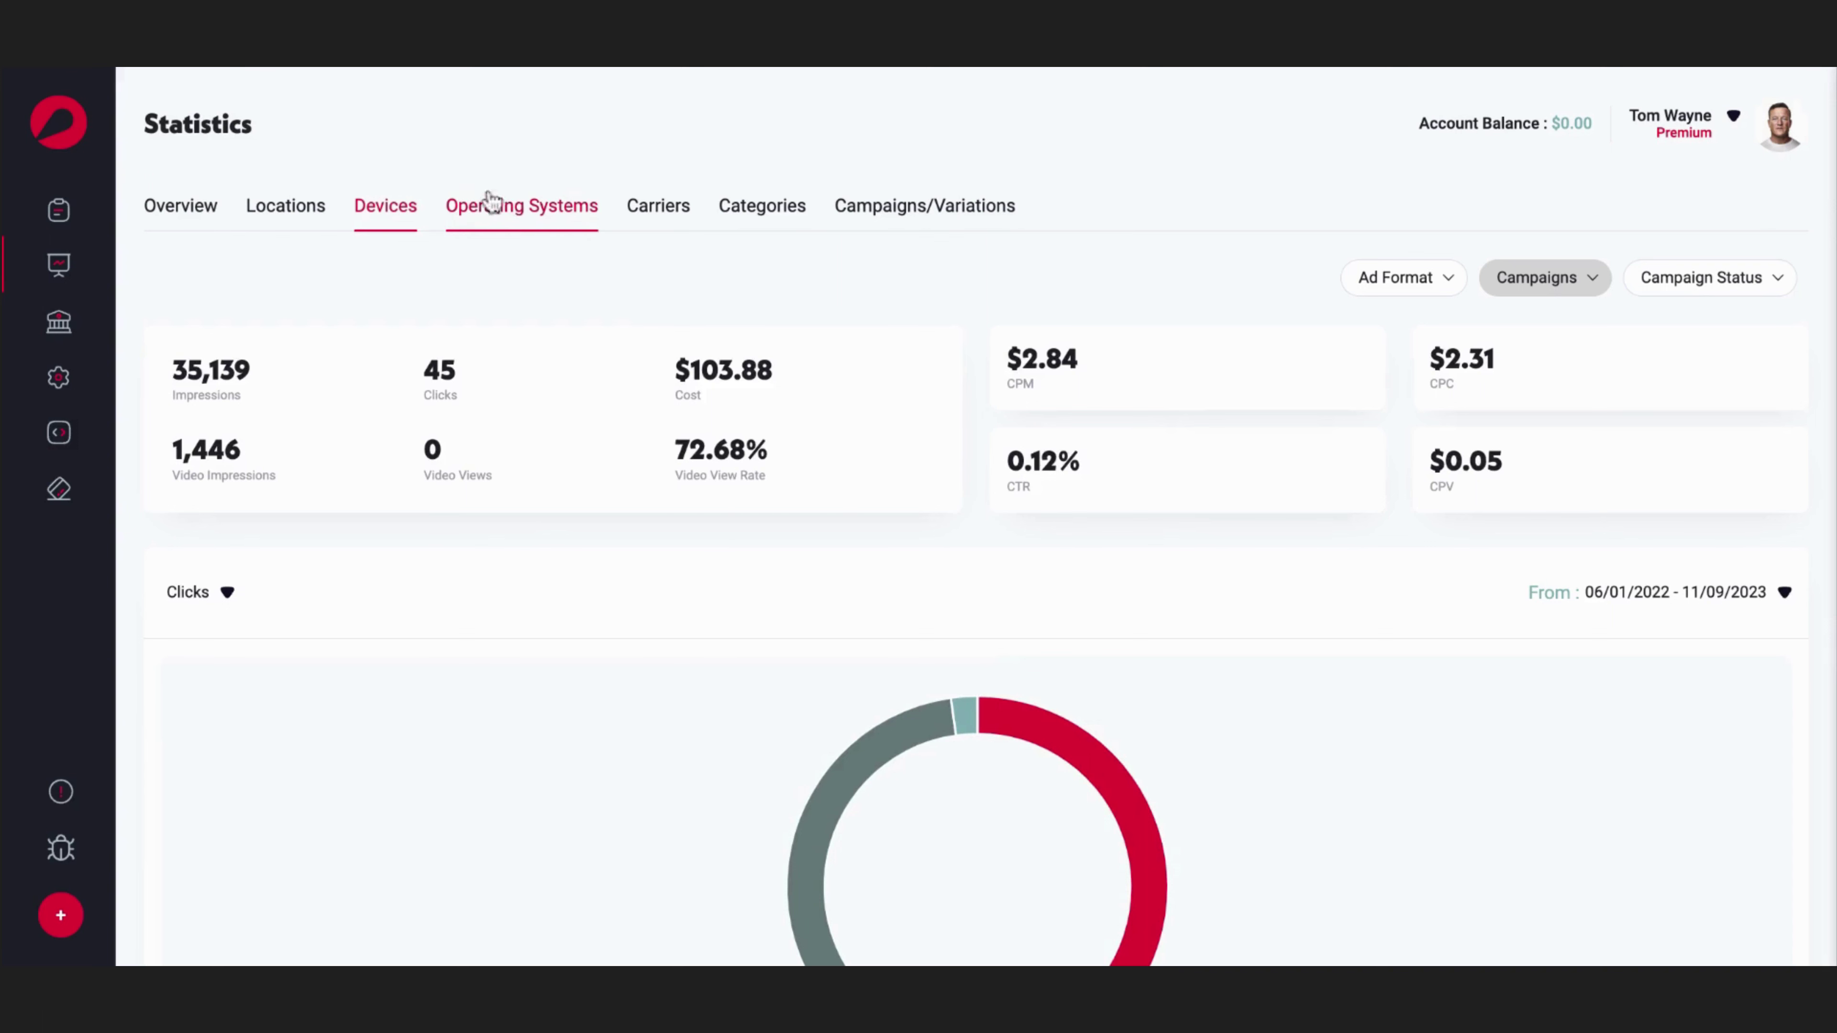
click(510, 211)
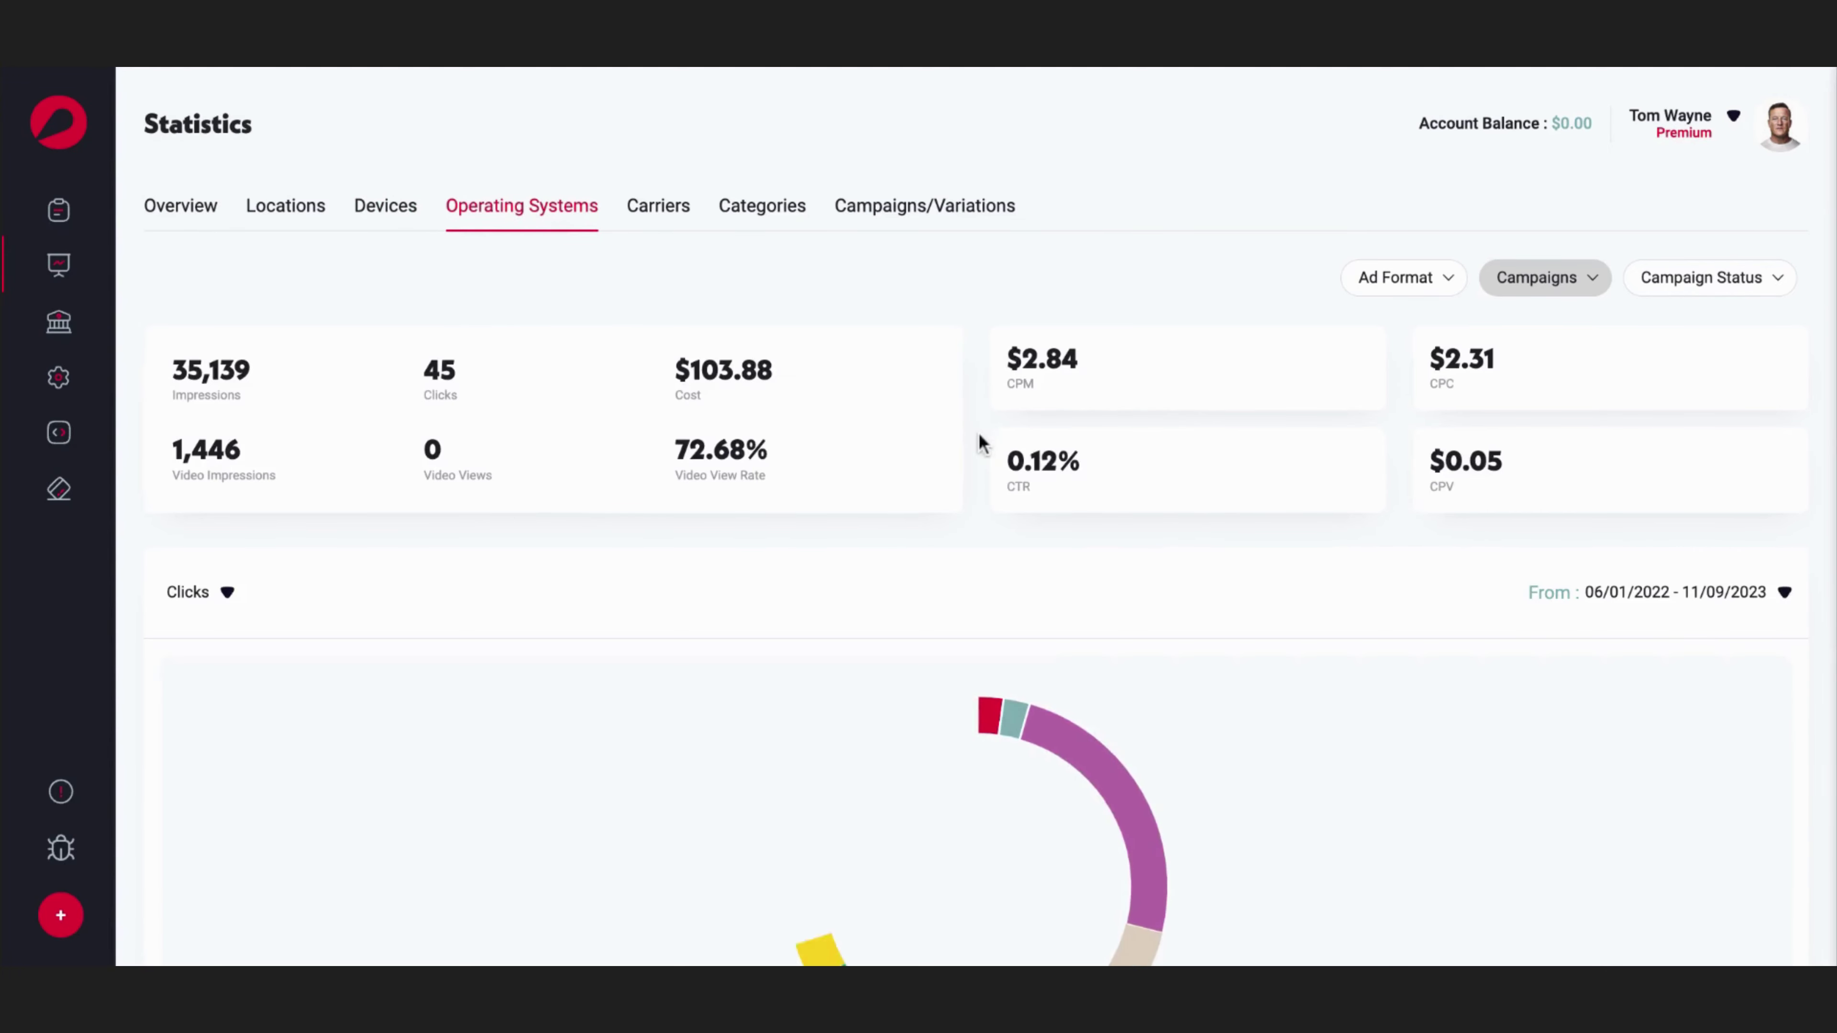
scroll(978, 432, down, 1)
scroll(978, 432, down, 10)
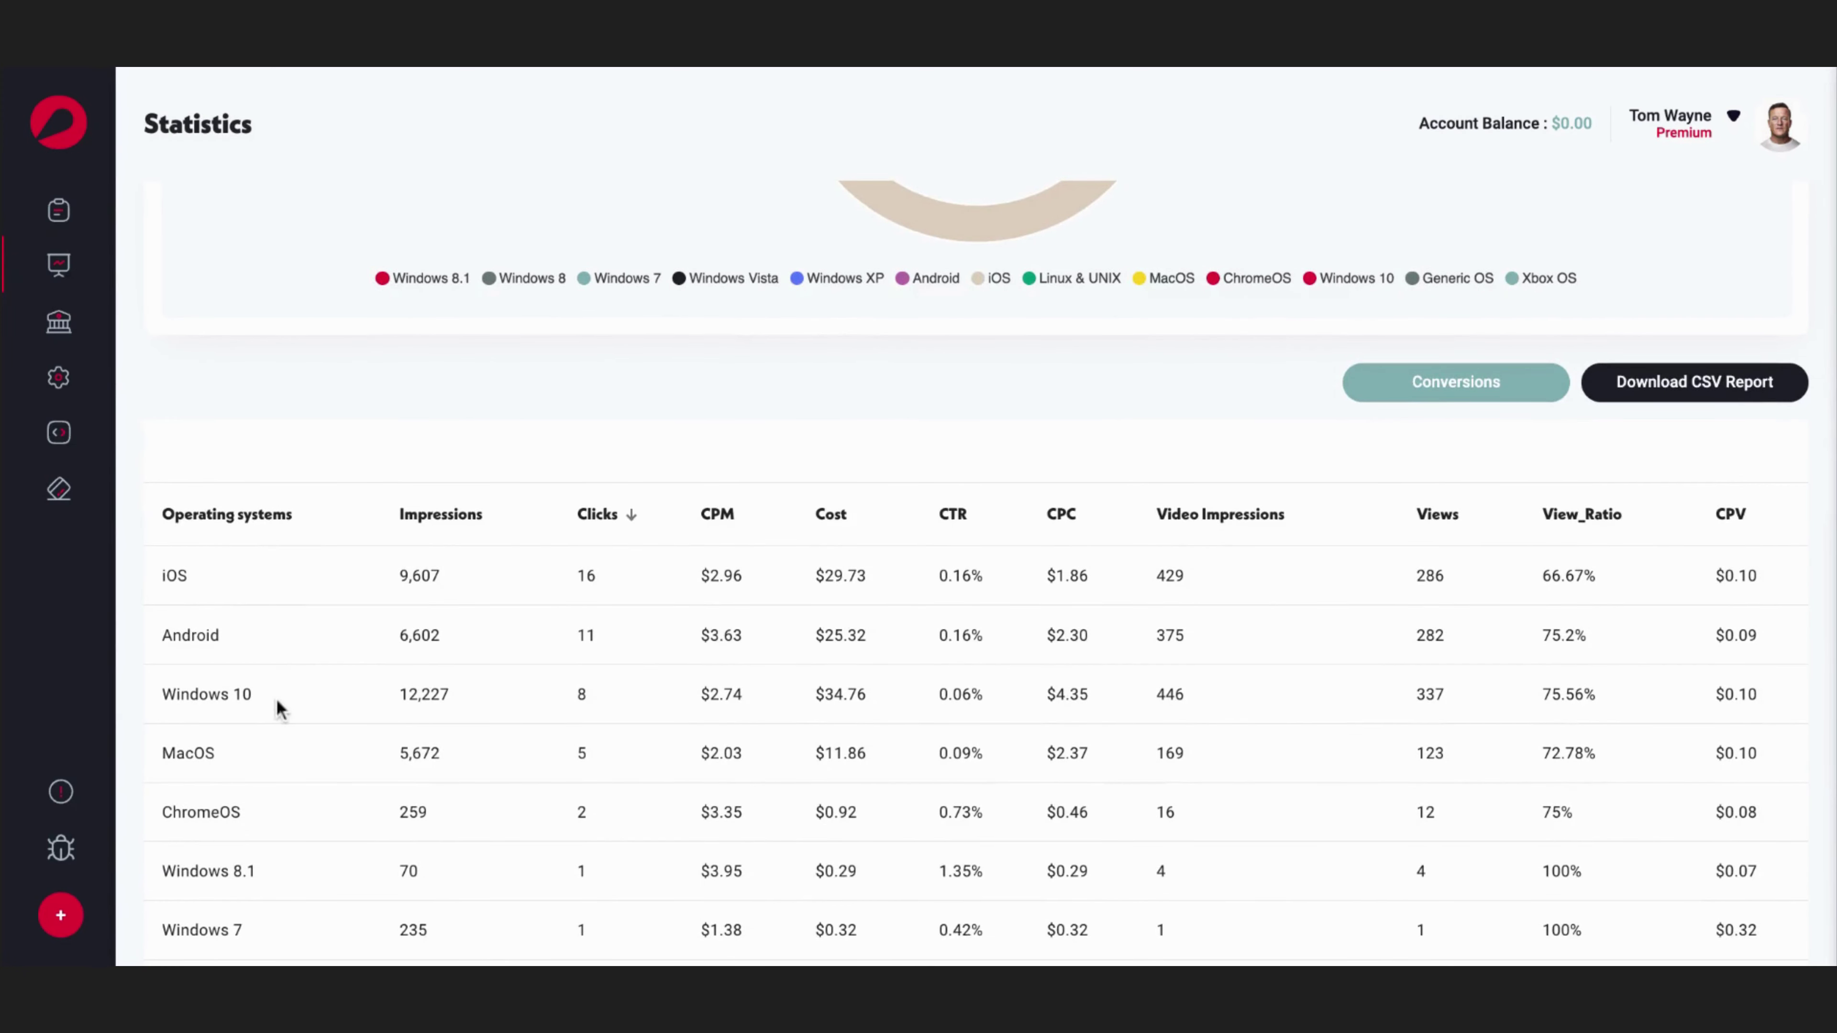
scroll(742, 671, up, 1)
scroll(743, 675, up, 10)
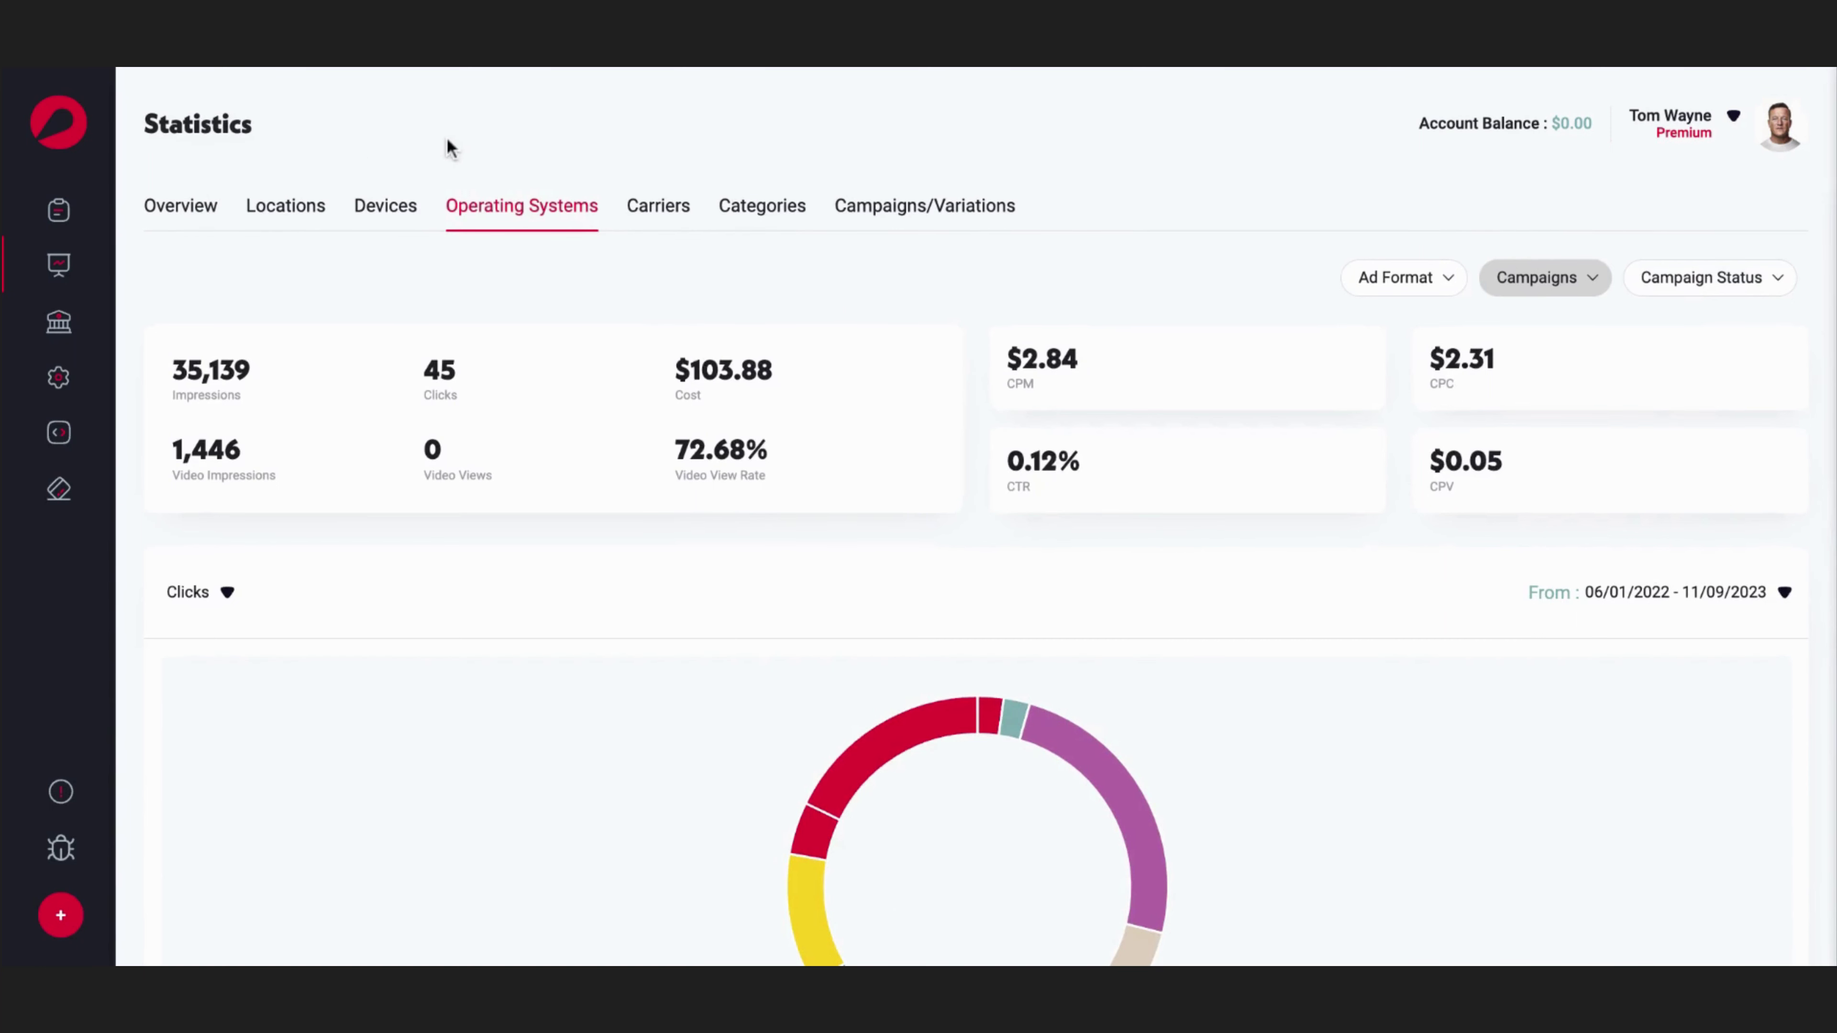
mouse_move(106, 616)
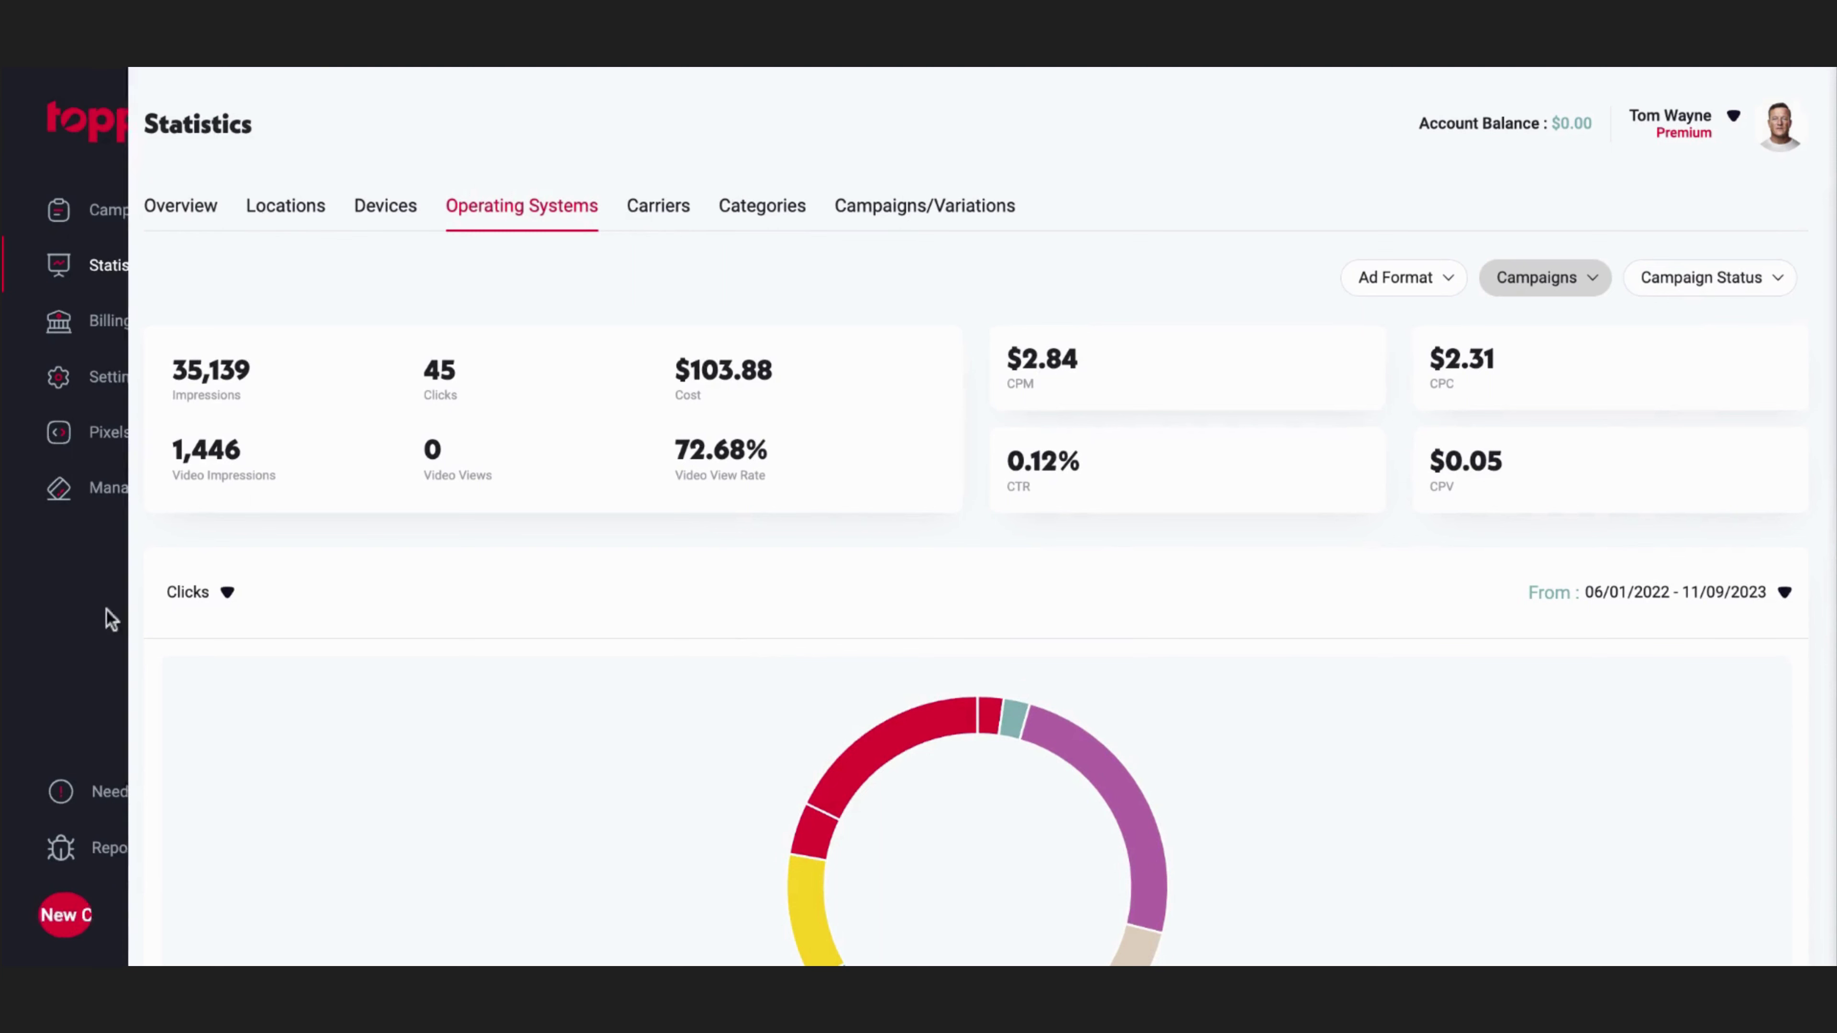